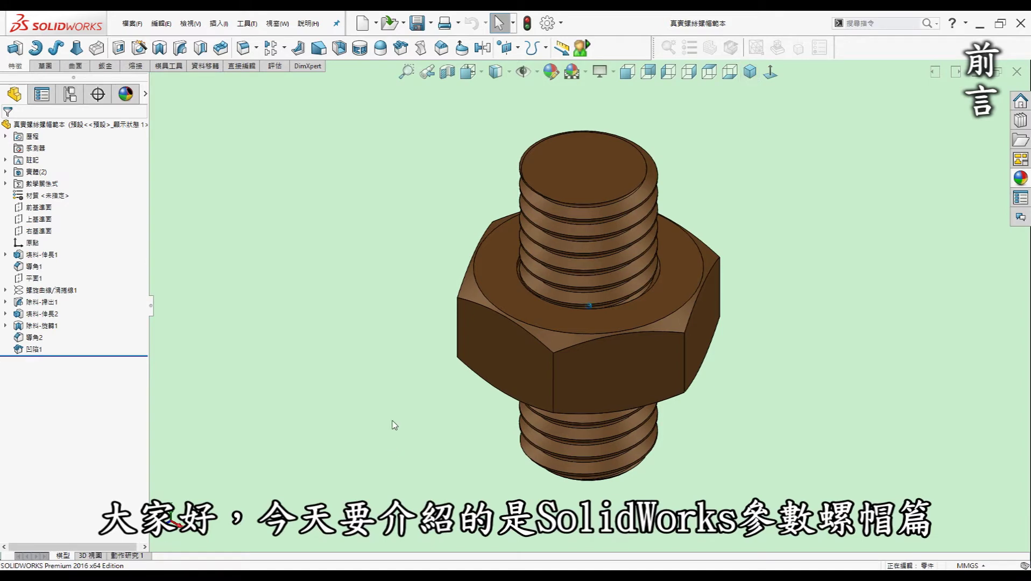
Orbit the threaded part to inspect its top and side faces.
middle_click_drag(399, 423, 419, 422)
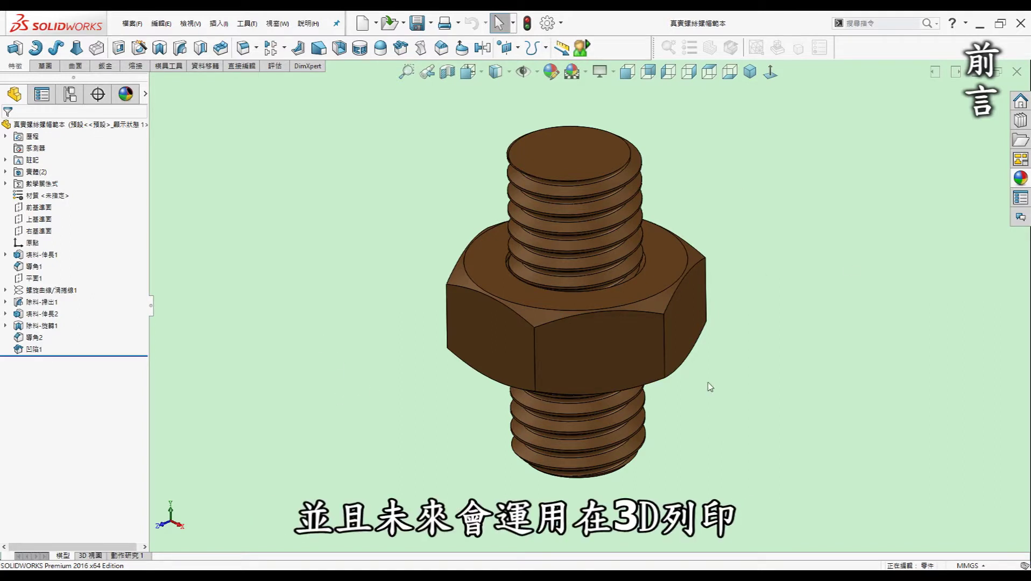
middle_click_drag(602, 249, 714, 315)
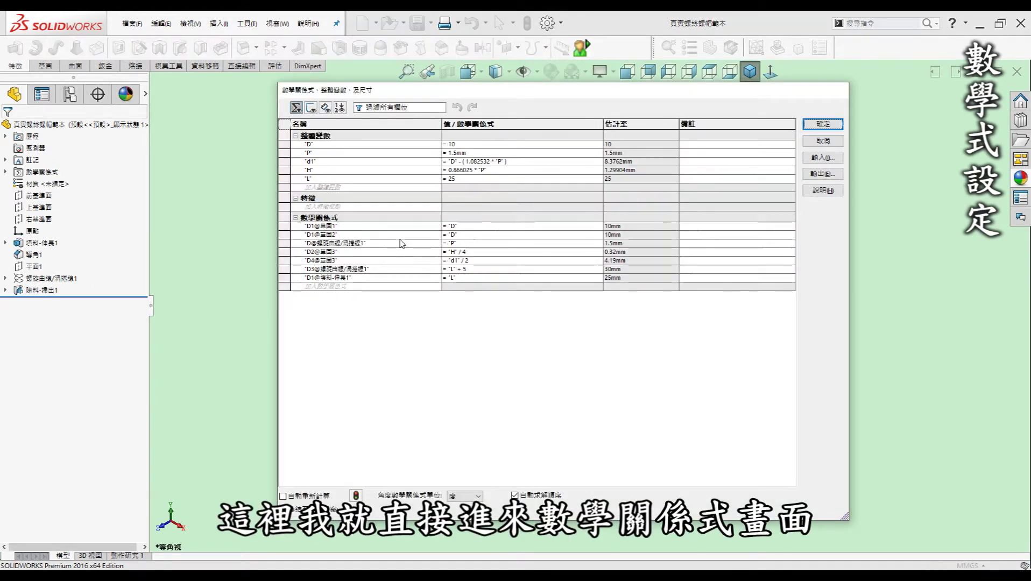
left_click_drag(526, 92, 463, 93)
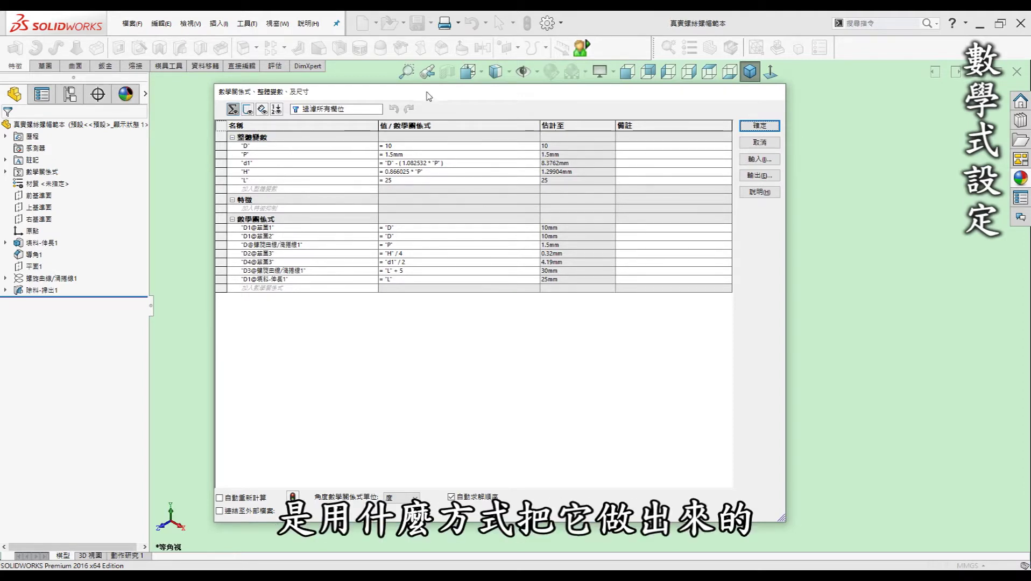
left_click_drag(429, 95, 411, 125)
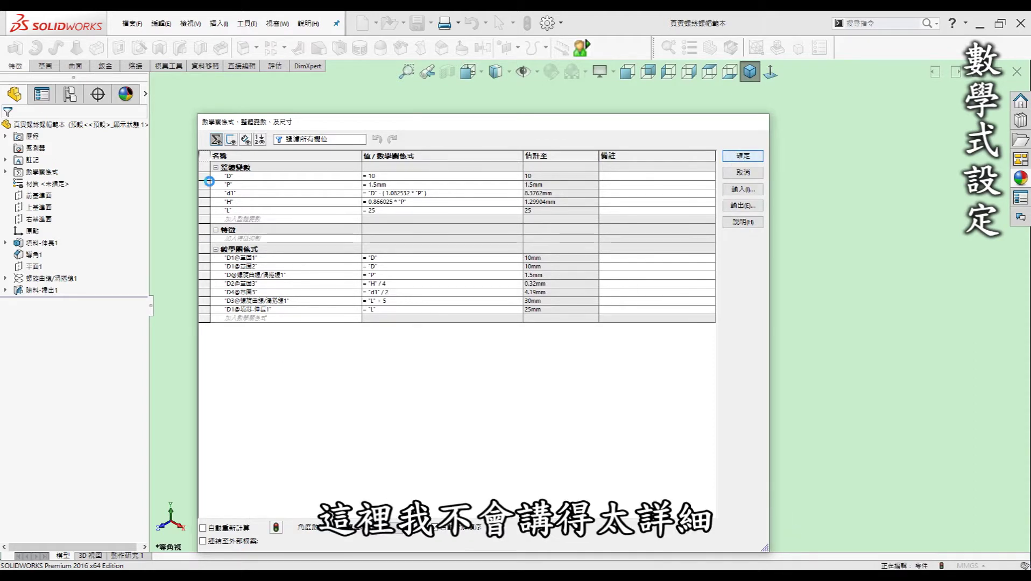
Close the Equations dialog, inspect Boss-Extrude1 in Front view, and select Top Plane.
key("Return")
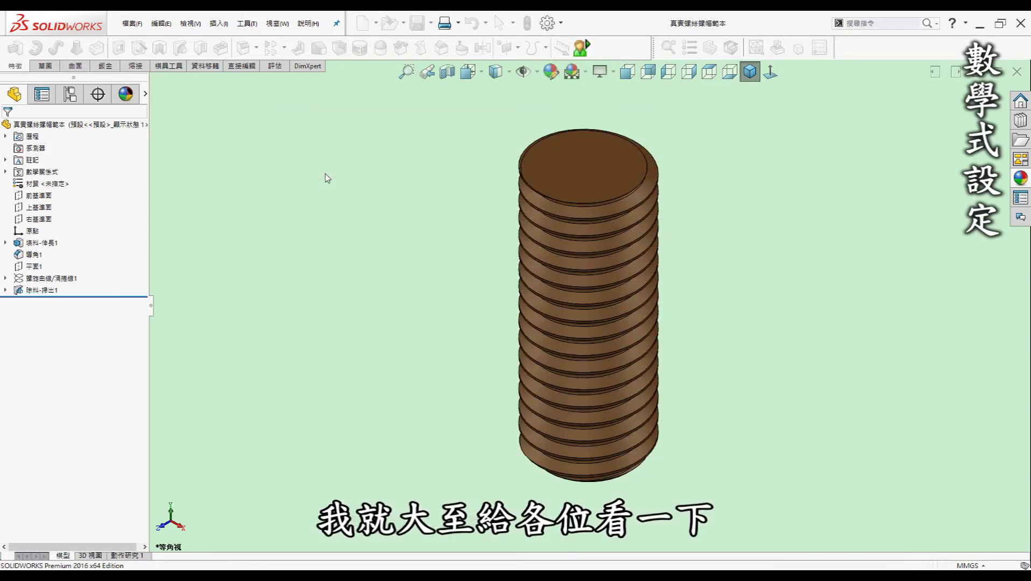
left_click(41, 242)
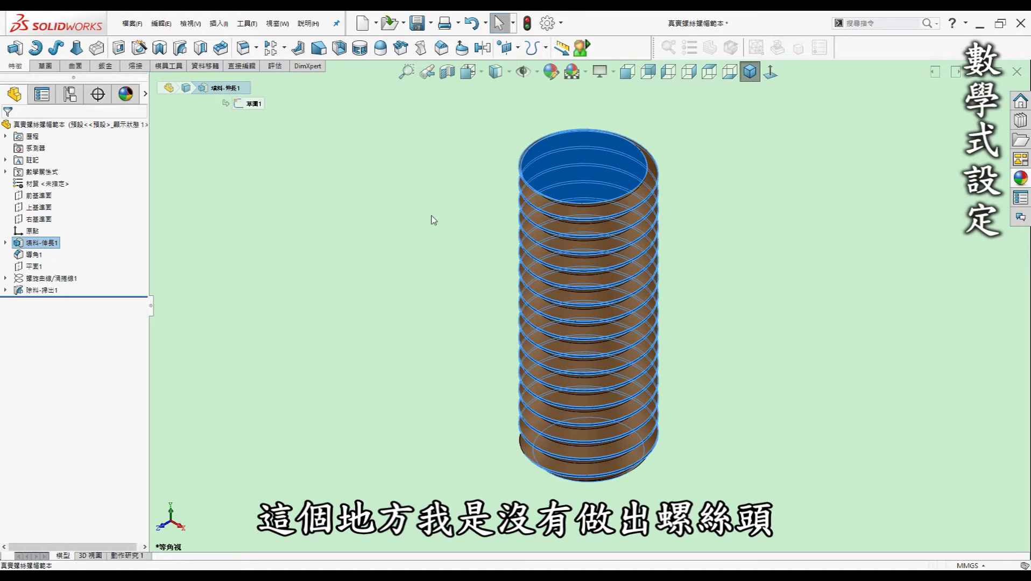
left_click(387, 235)
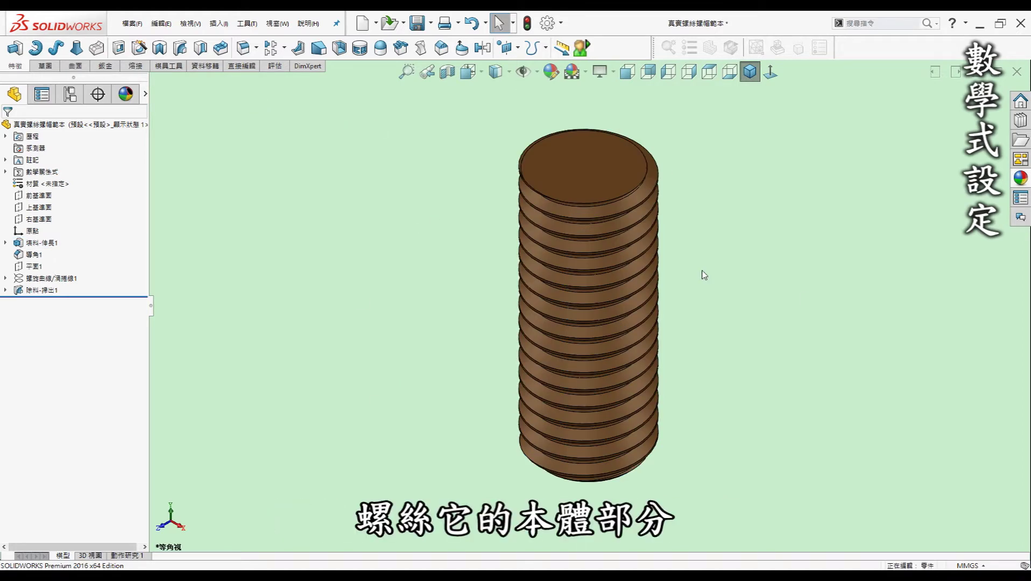
left_click(624, 78)
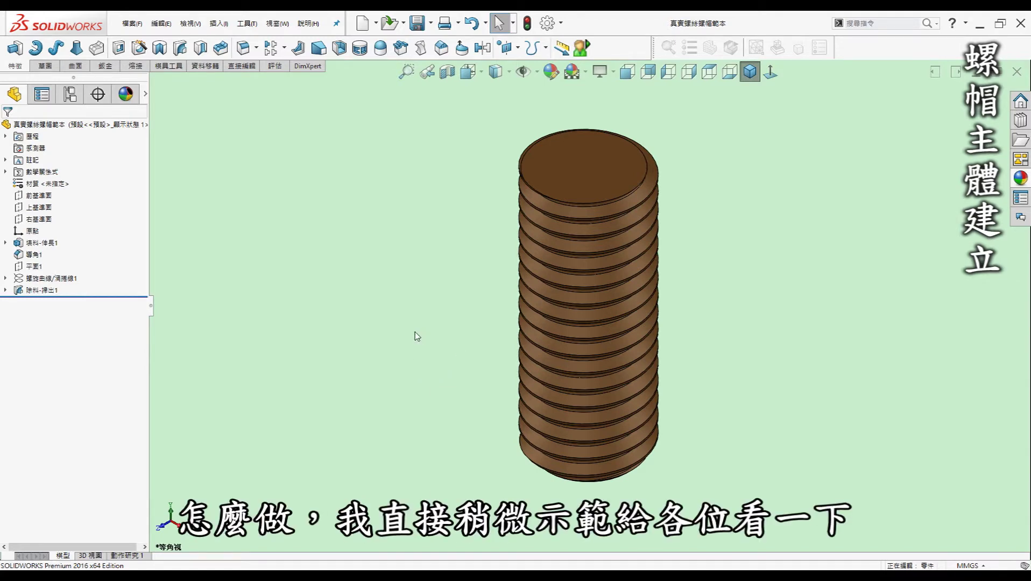
left_click(39, 207)
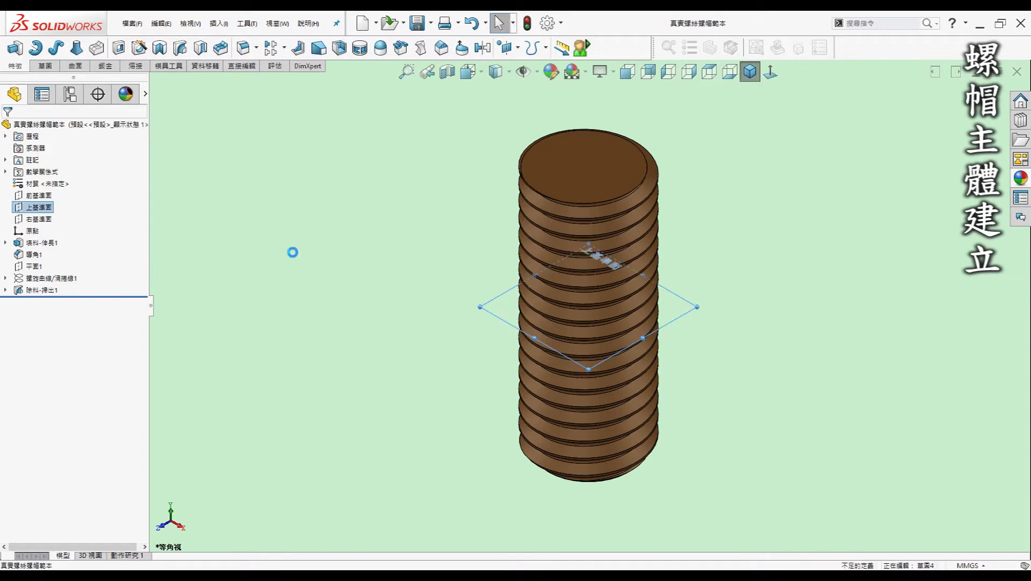
Sketch a hexagon centred on the origin on Top Plane with a horizontal top edge.
key("s")
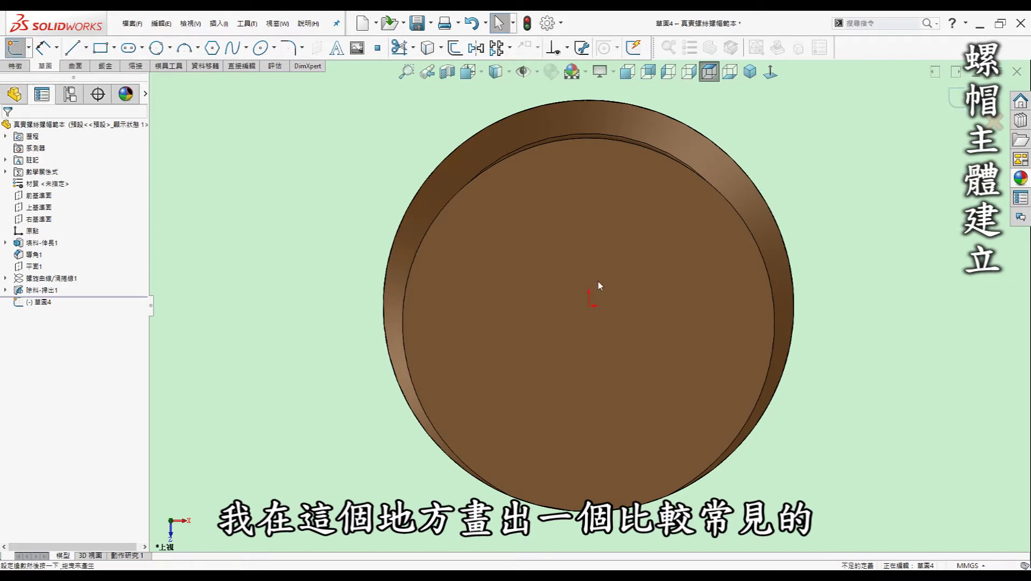
left_click(590, 305)
key("z")
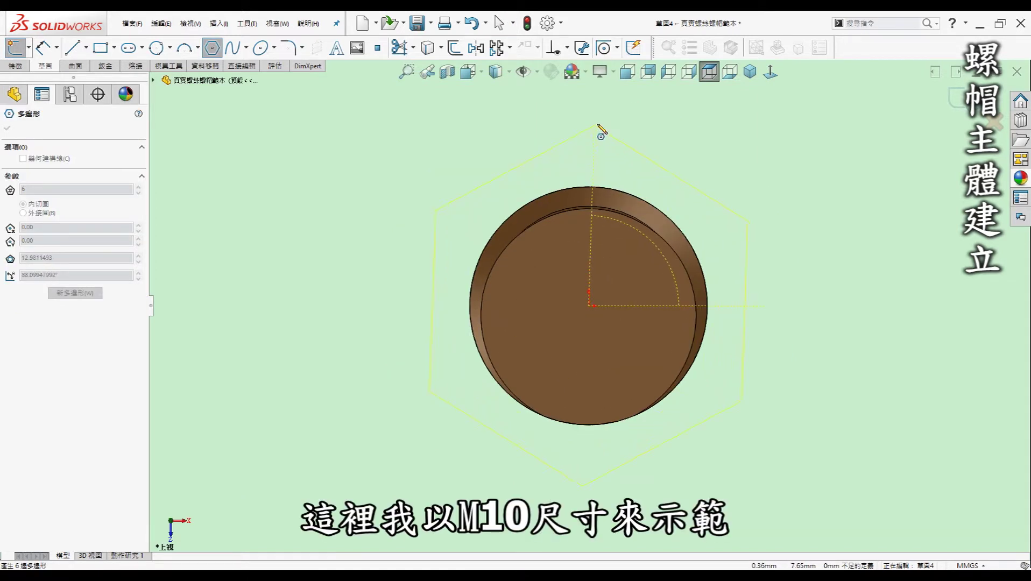
key("Escape")
key("Escape")
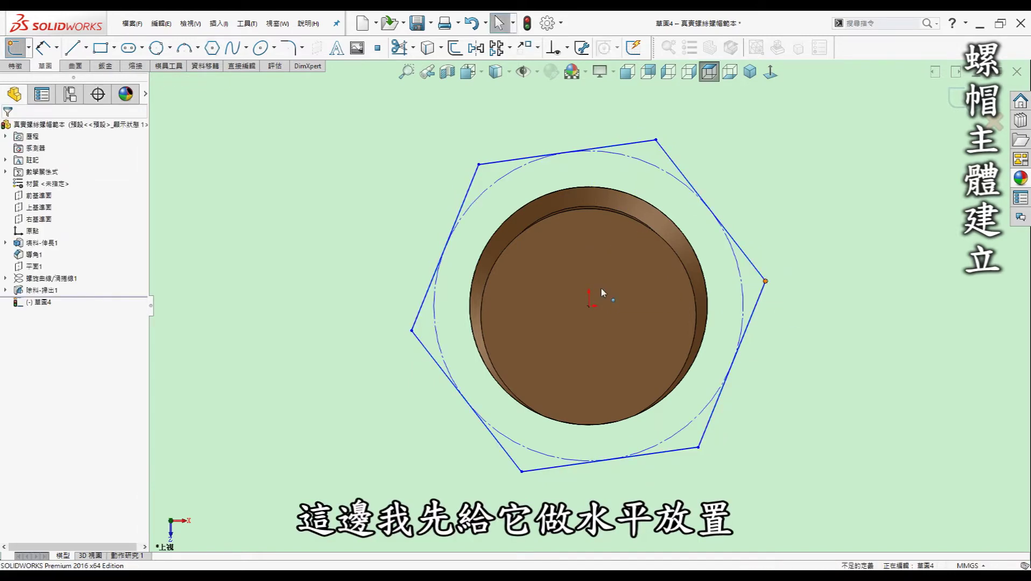
left_click(613, 300)
left_click(412, 330, "ctrl")
left_click(30, 302)
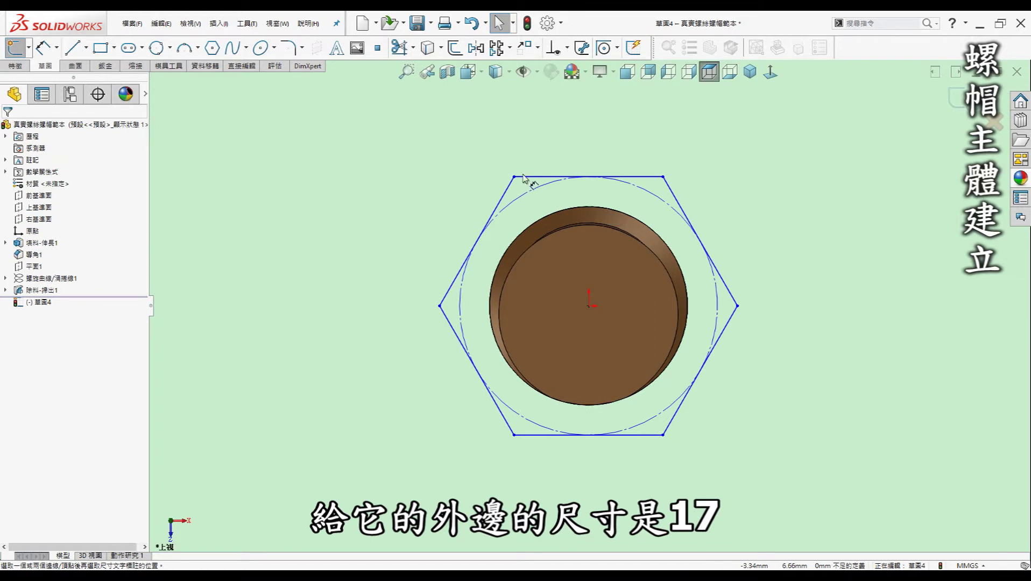
Dimension the hexagon 17 mm across flats.
left_click(729, 319)
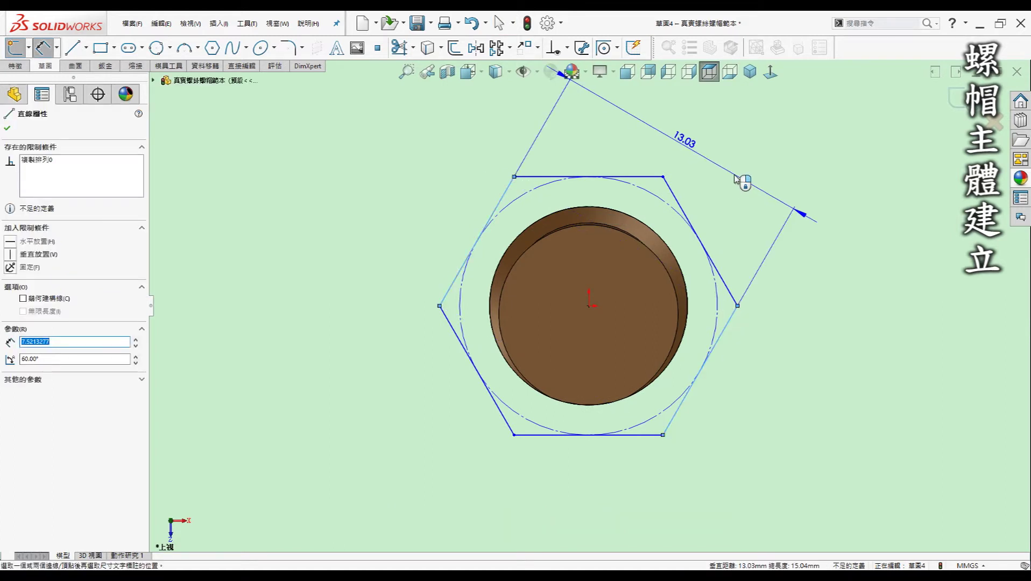
left_click(740, 182)
type("17")
key("Return")
key("Escape")
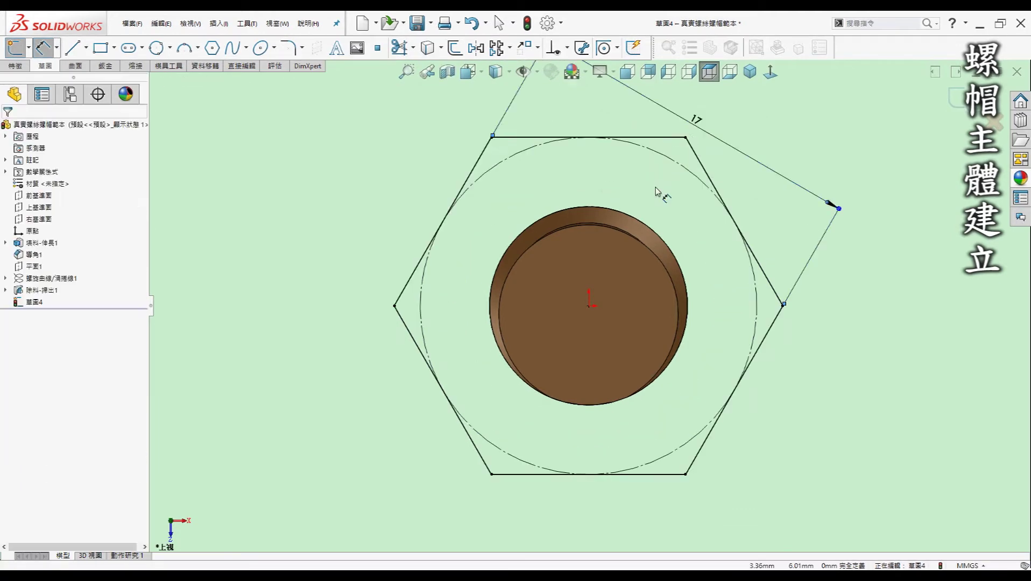
key("f")
Add a centre circle at the origin whose diameter is linked to =d1 (Ø8.38).
key("c")
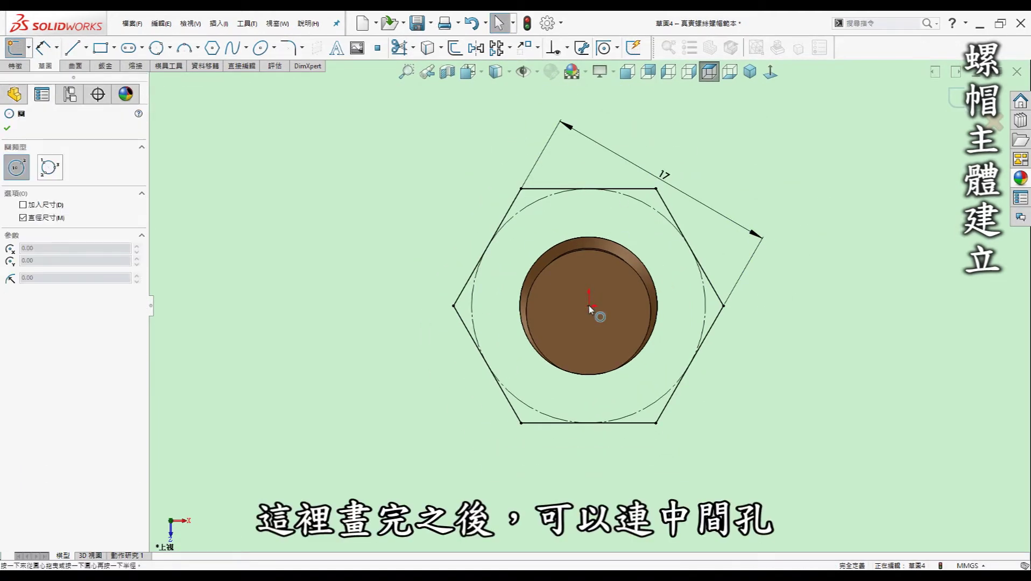
left_click(589, 305)
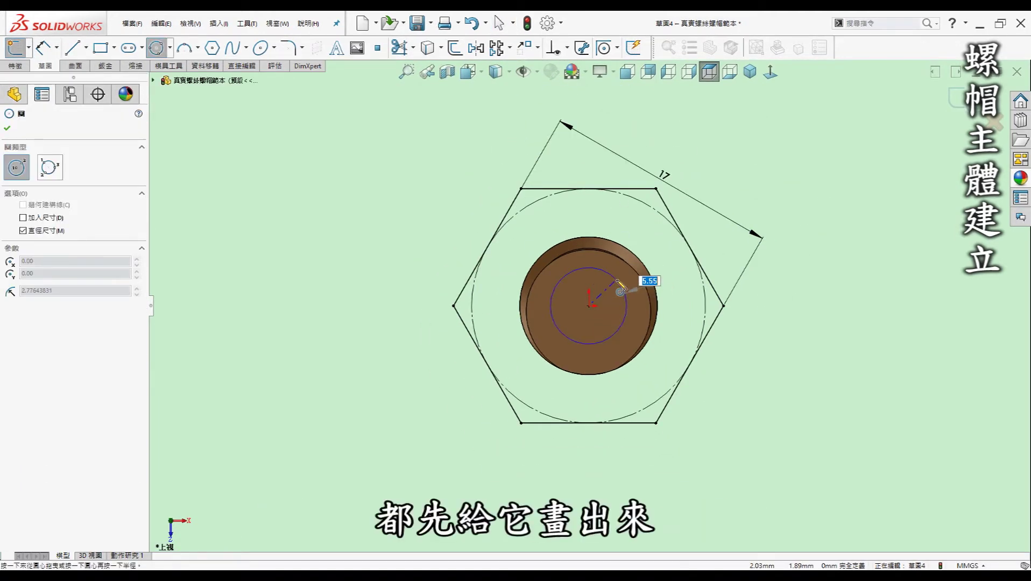
left_click(616, 280)
key("Escape")
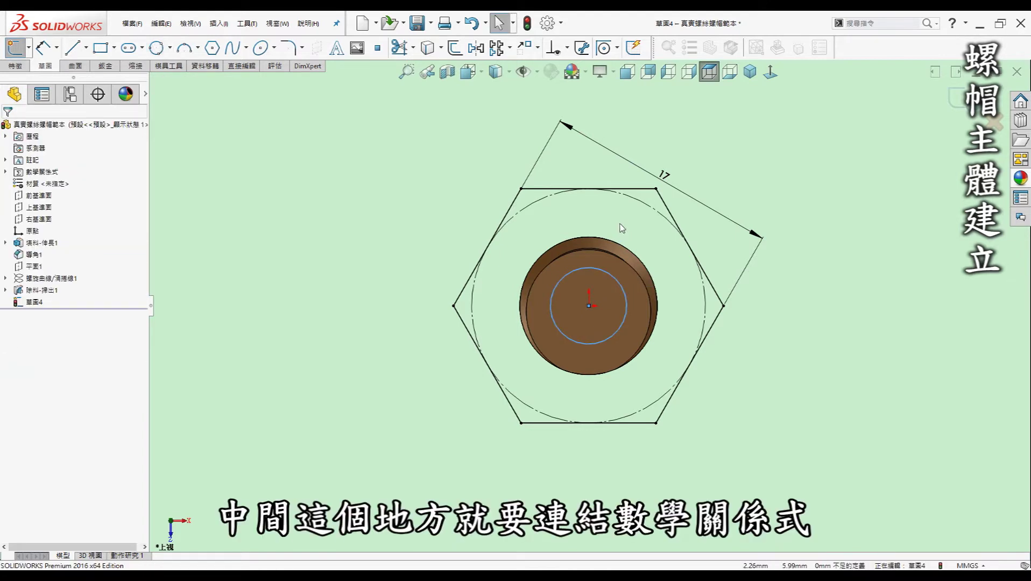
left_click(612, 336)
key("d")
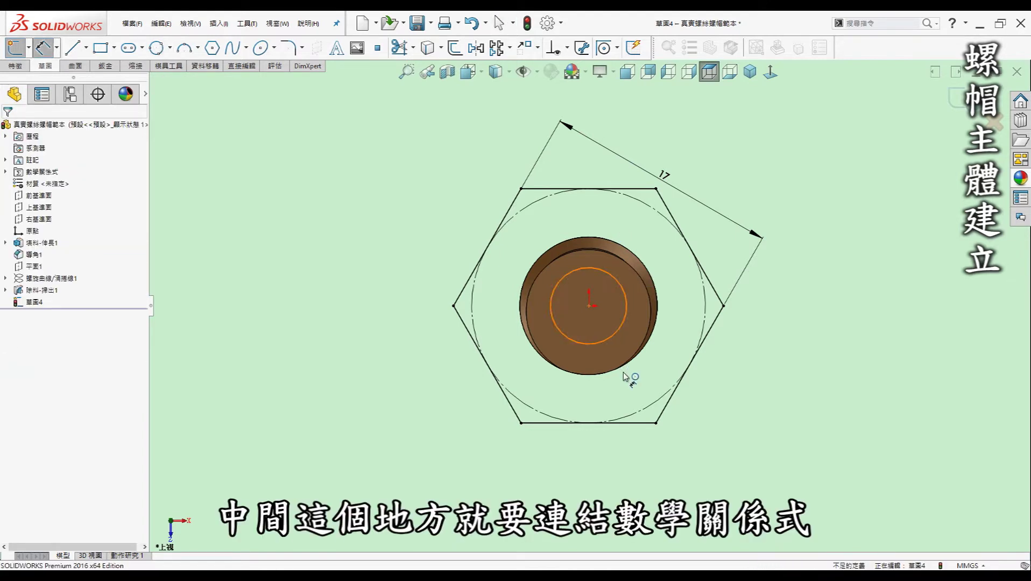
left_click(649, 382)
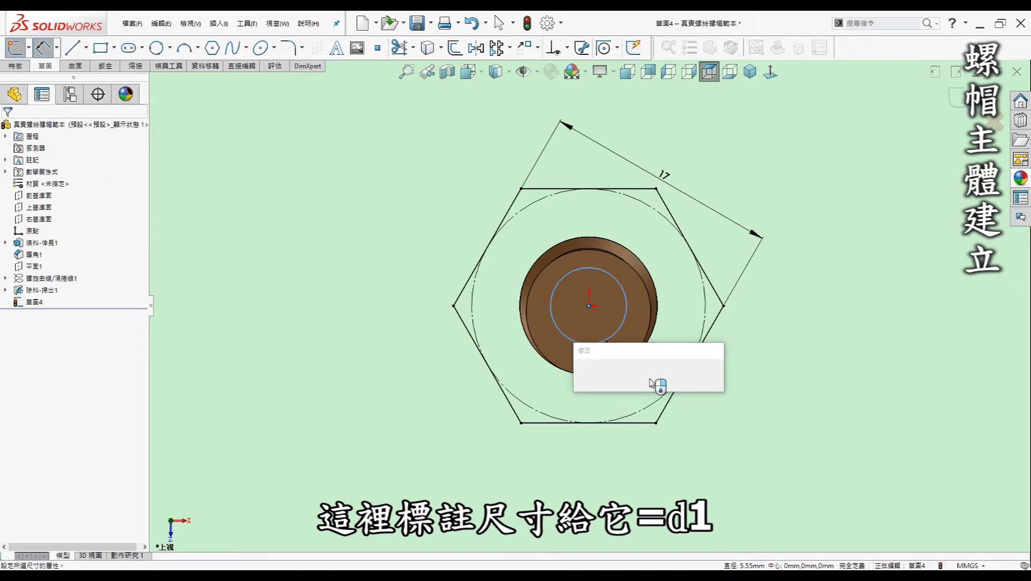
type("=d1")
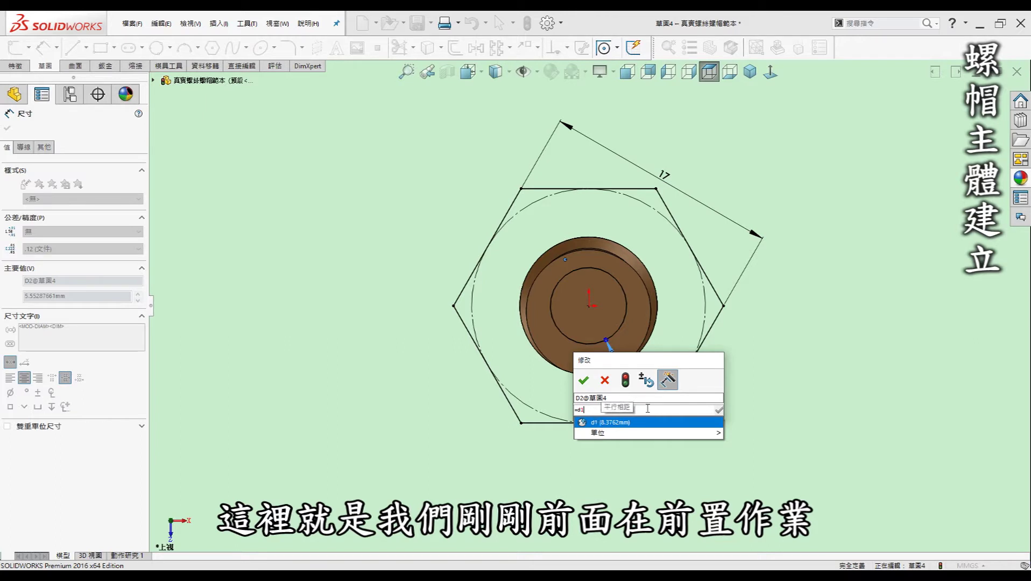
left_click(613, 423)
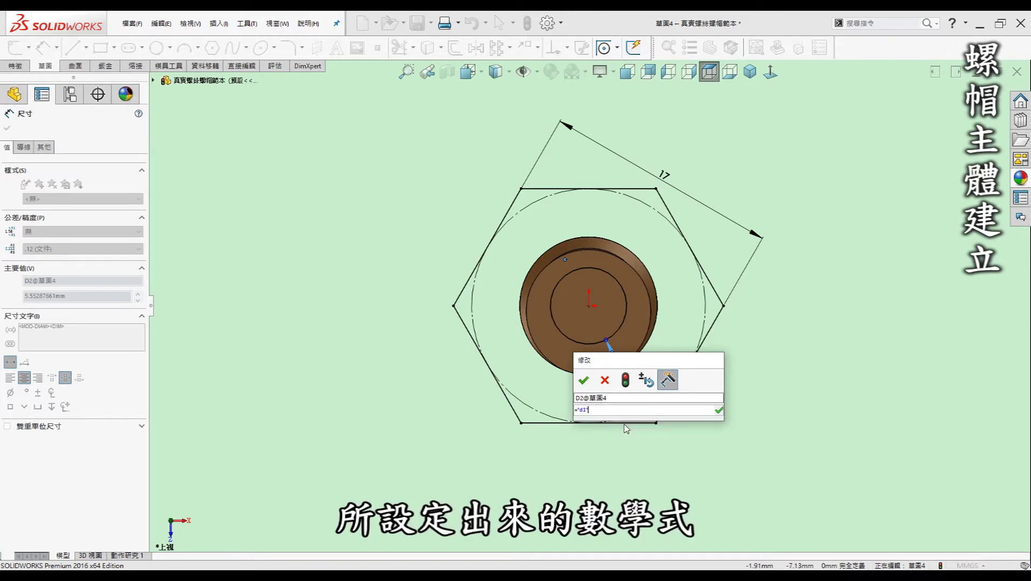
left_click(583, 382)
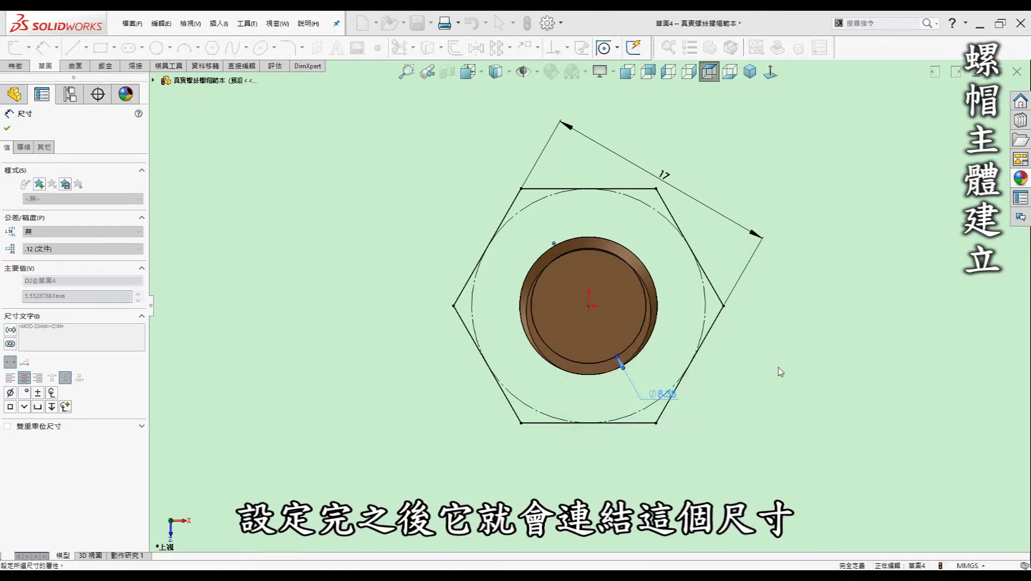
left_click(657, 368)
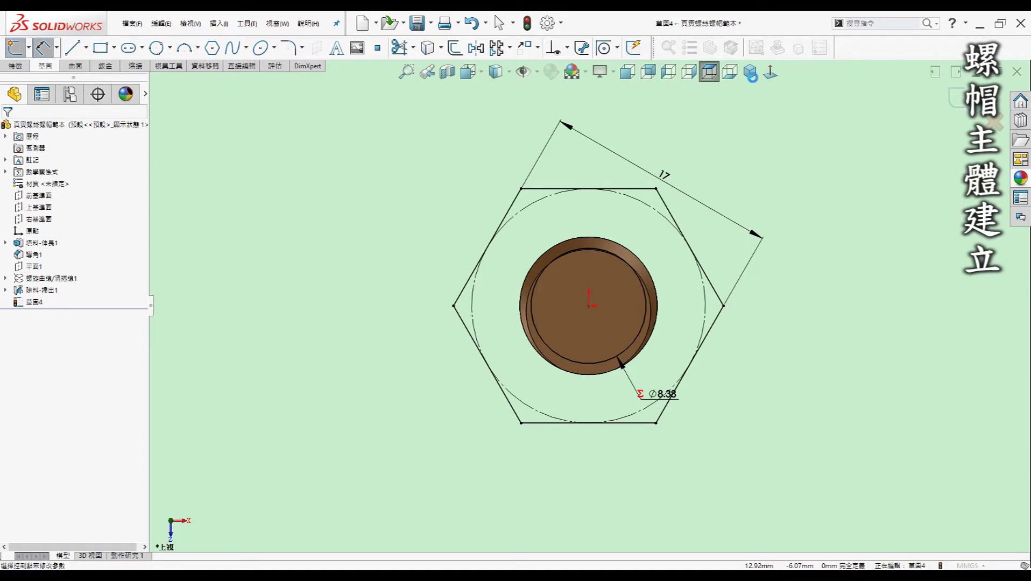
left_click(51, 193)
Extrude the hexagon Mid Plane 8 mm as a separate, unmerged nut body.
left_click(42, 251)
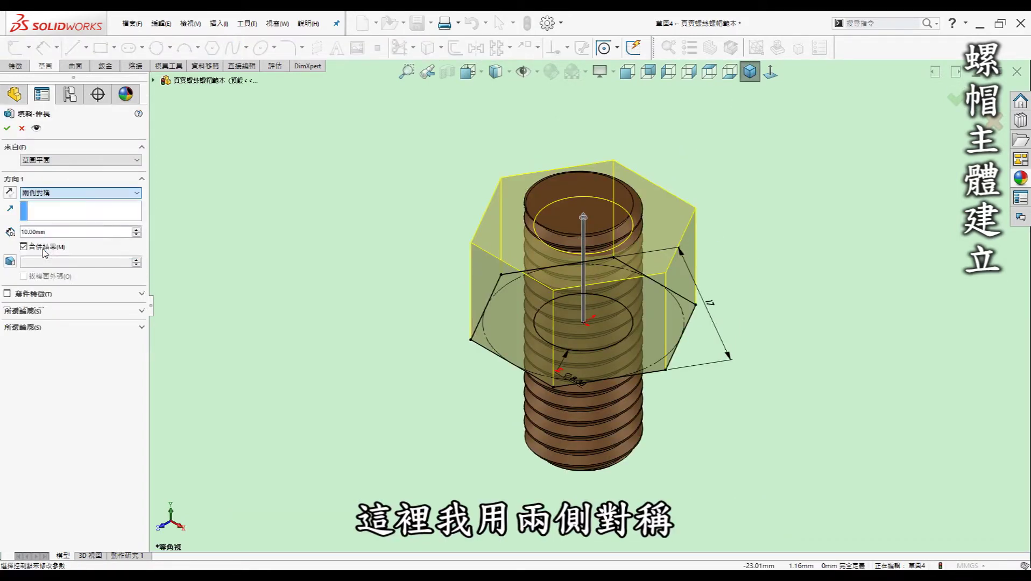
left_click(59, 232)
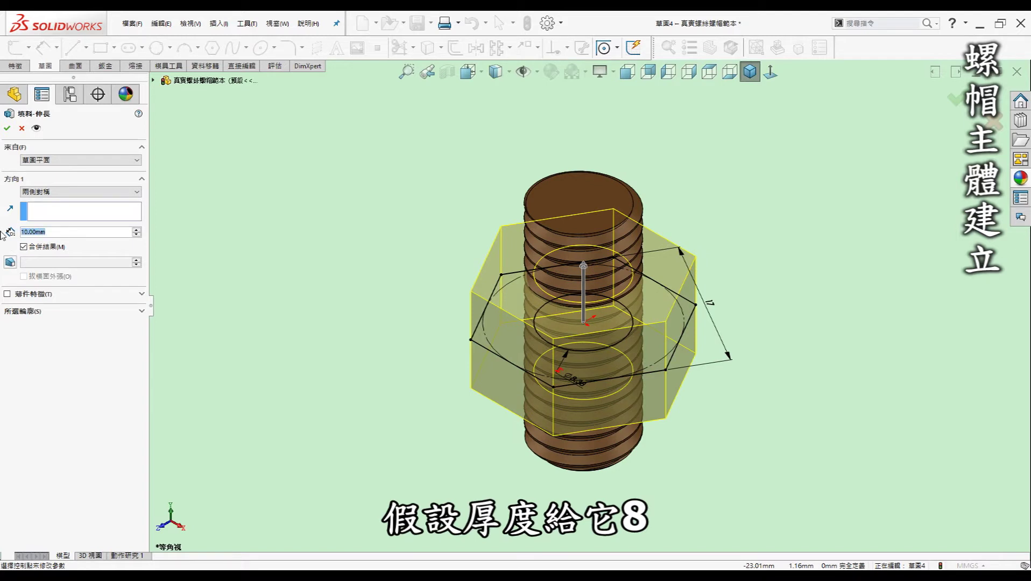
type("8")
key("Return")
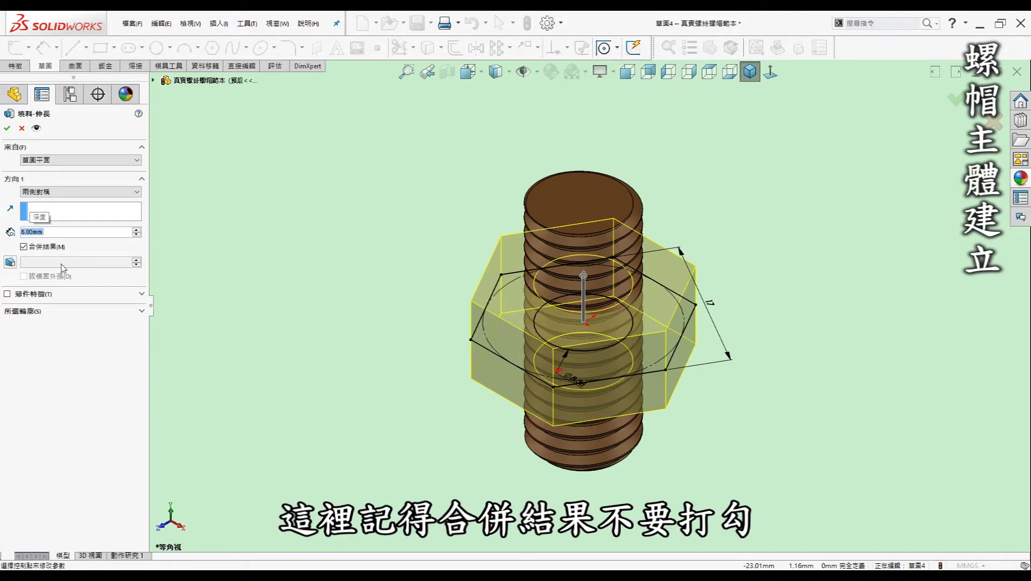
left_click(24, 247)
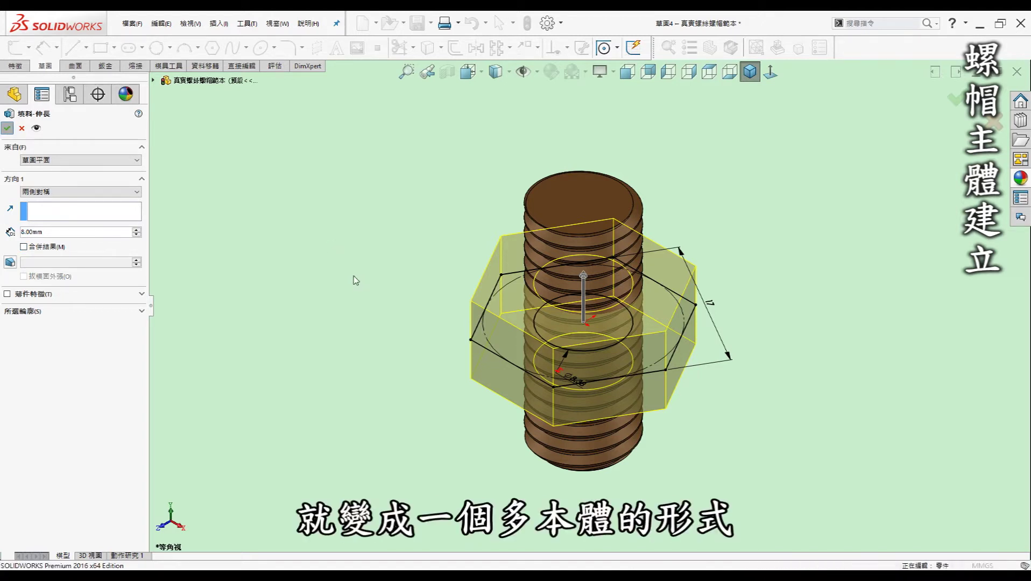
key("Return")
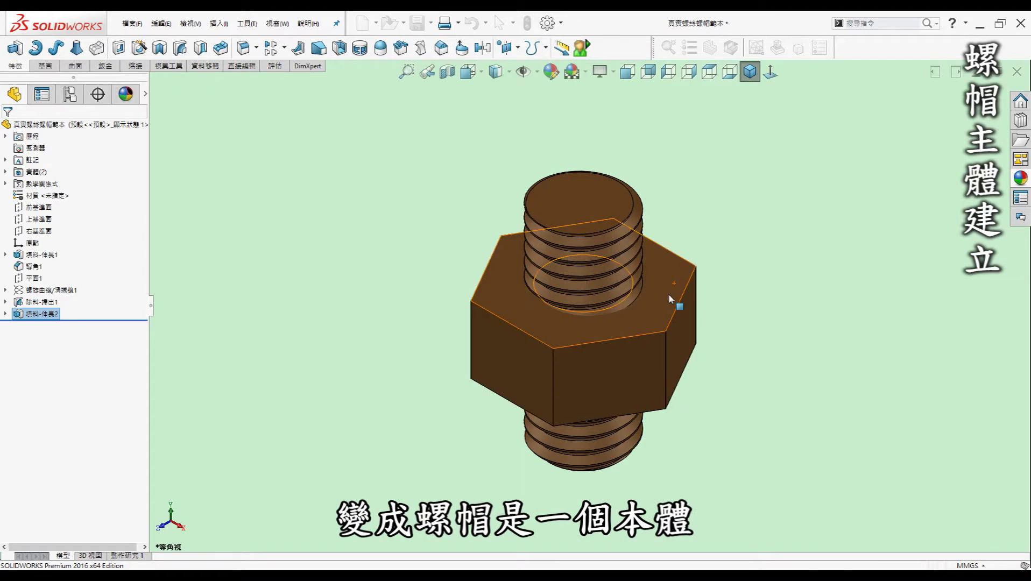
key("Escape")
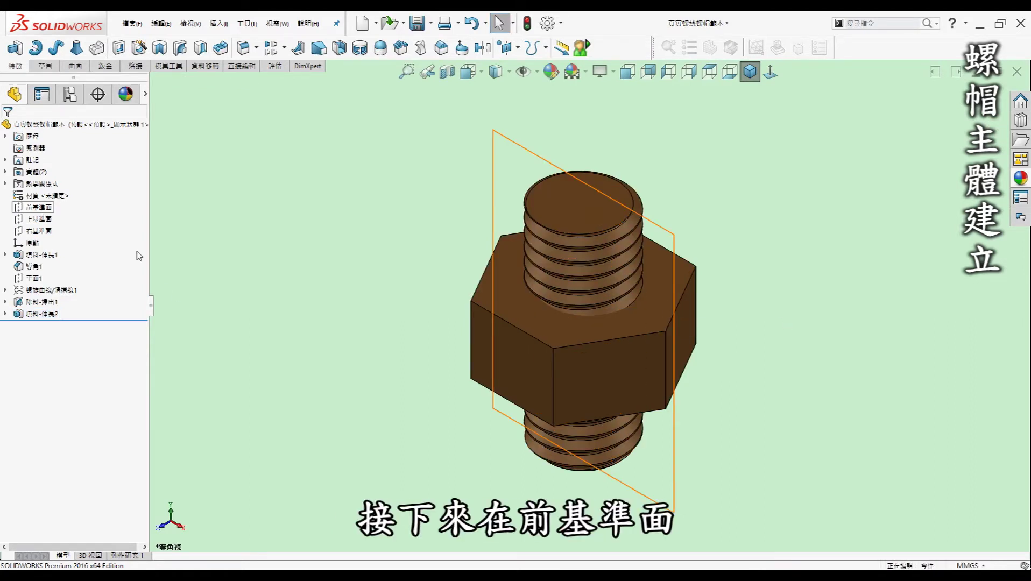
On a Front Plane sketch, draw a triangular profile at the nut's top-right corner.
left_click(42, 210)
left_click(54, 194)
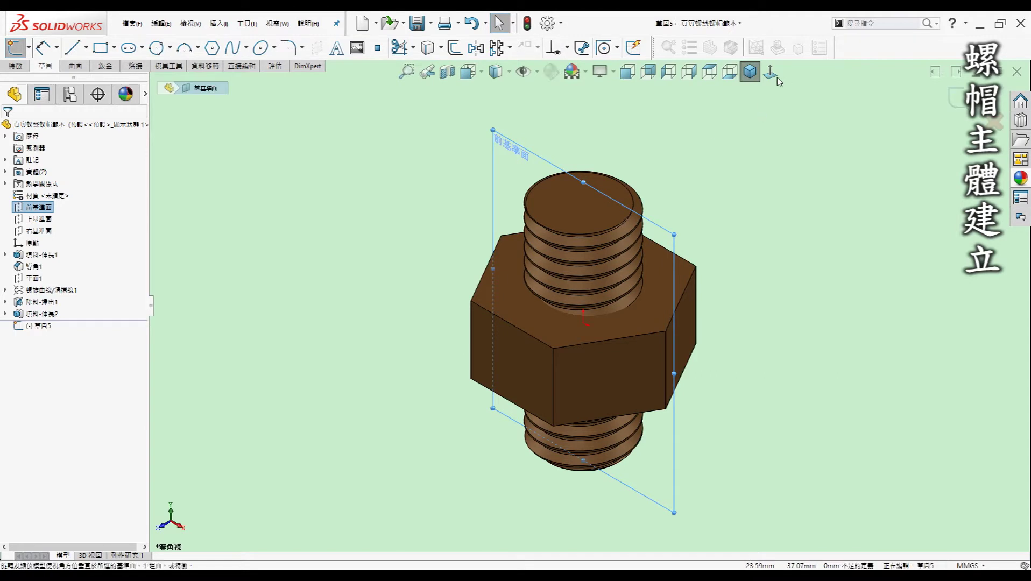
key("ctrl+8")
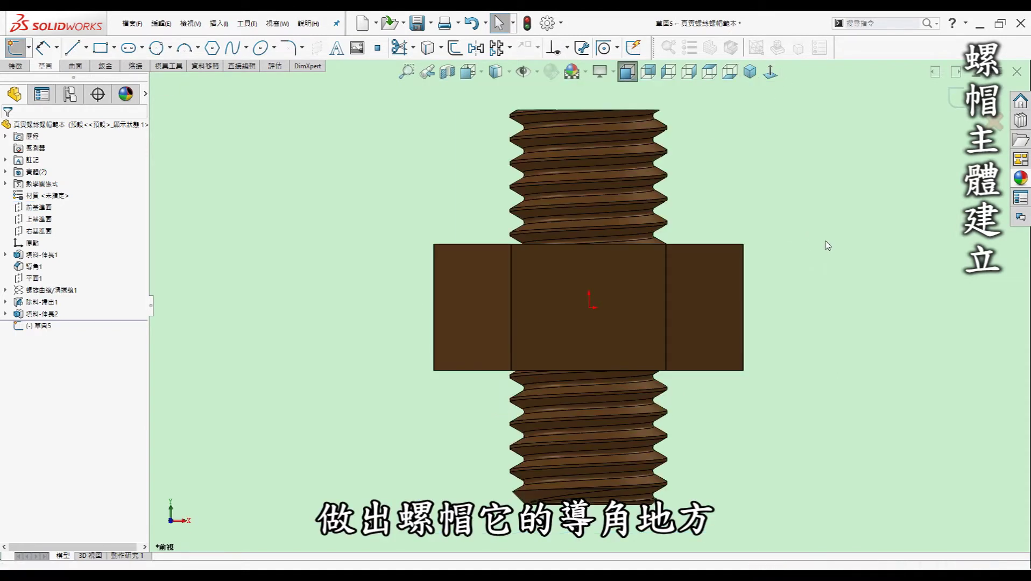
key("l")
scroll(719, 250, "down", 2)
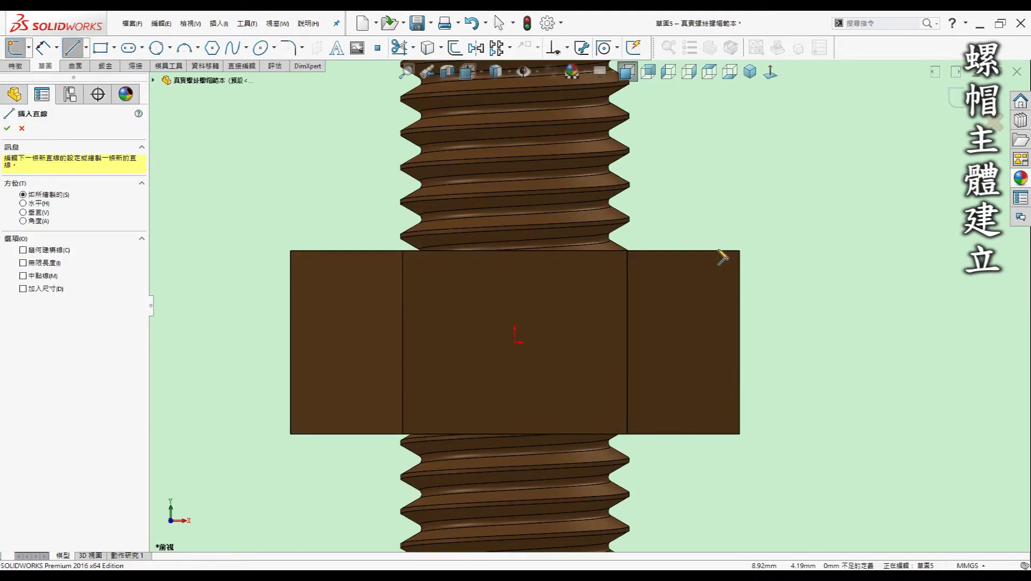
scroll(719, 251, "down", 2)
left_click(652, 258)
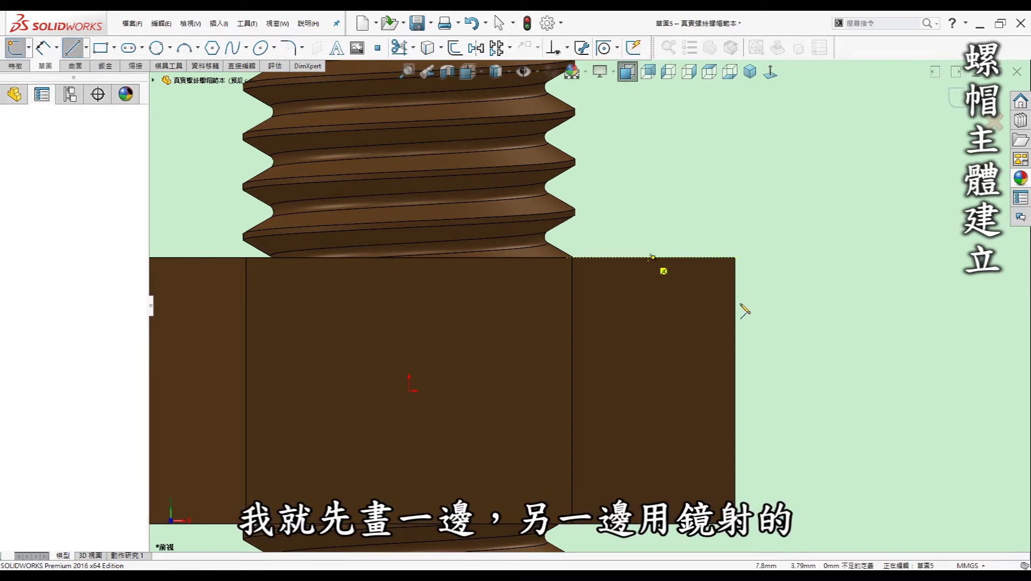
left_click(735, 304)
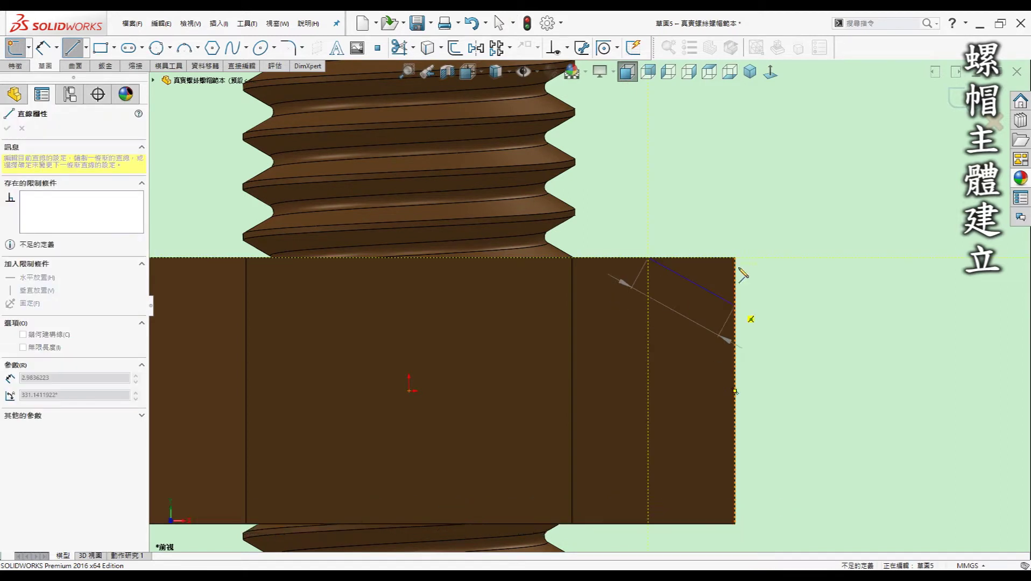
left_click(734, 258)
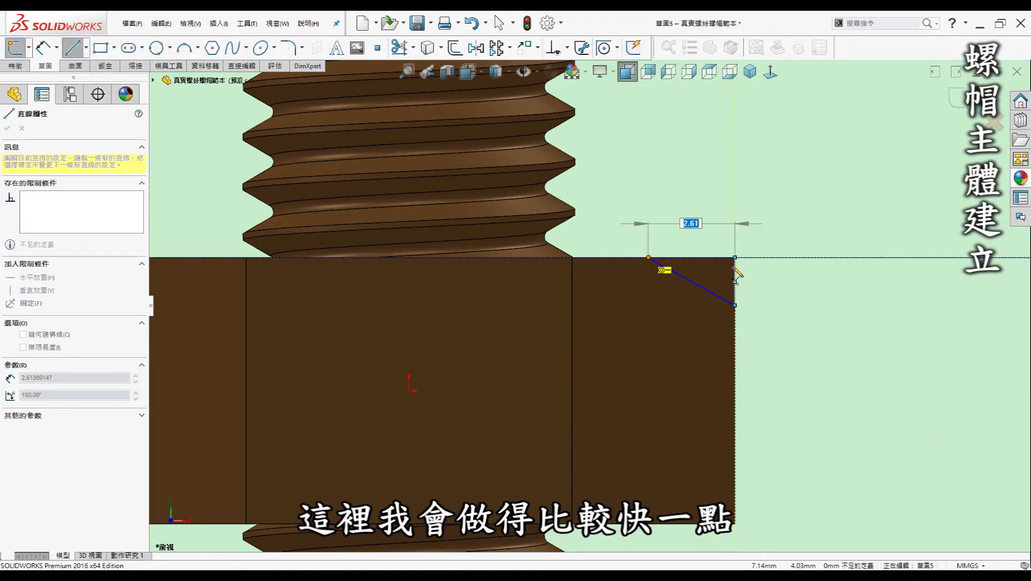
key("Escape")
Dimension the chamfer profile 1.5 and 30°, then mirror it about the centerline.
key("d")
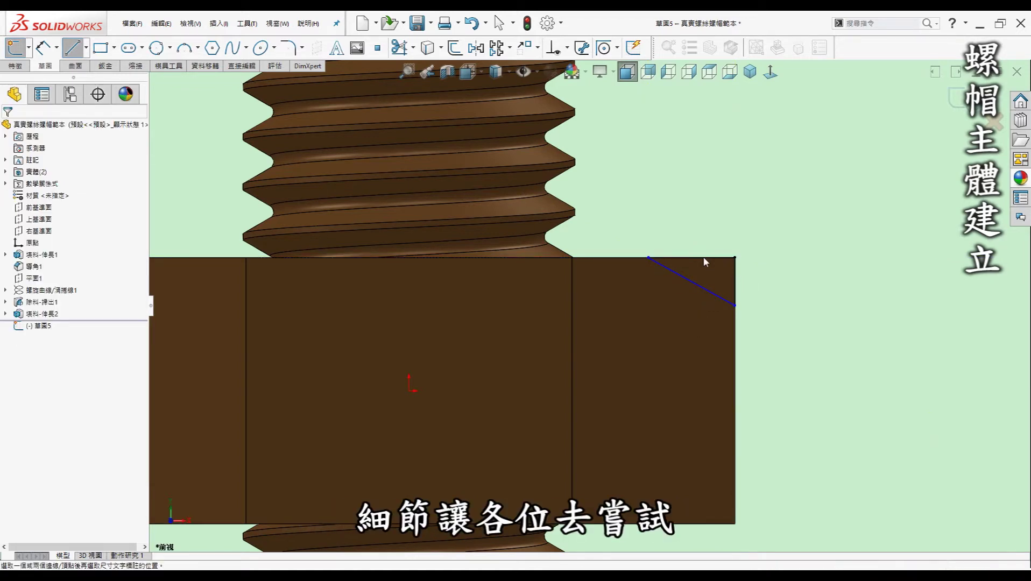
left_click(706, 259)
left_click(699, 213)
type("1.5")
key("Return")
left_click(710, 258)
left_click(713, 284)
left_click(770, 305)
type("30")
key("Return")
left_click(776, 397)
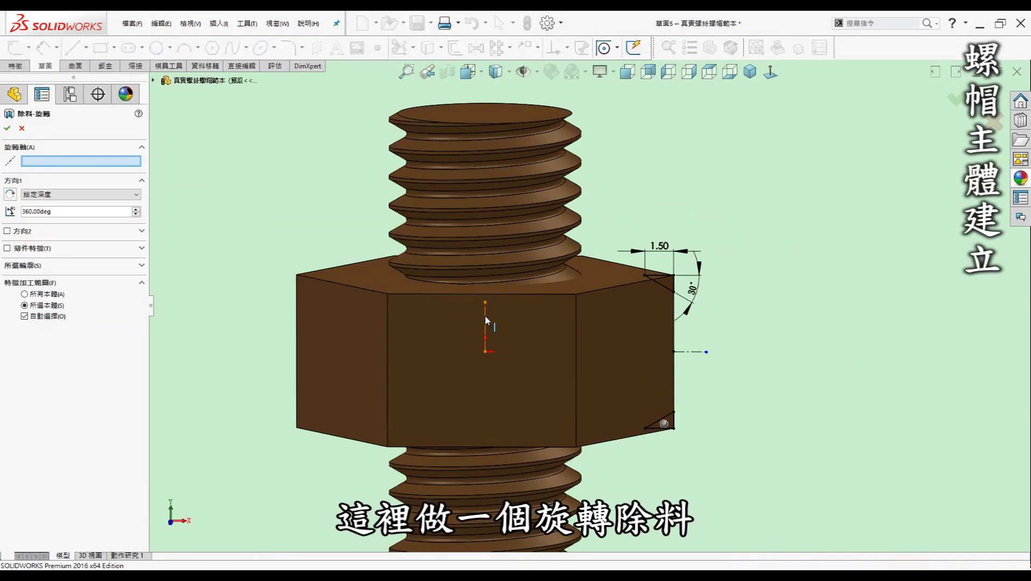
Revolve-cut the profile around the centerline, limited to the nut body only.
left_click(485, 326)
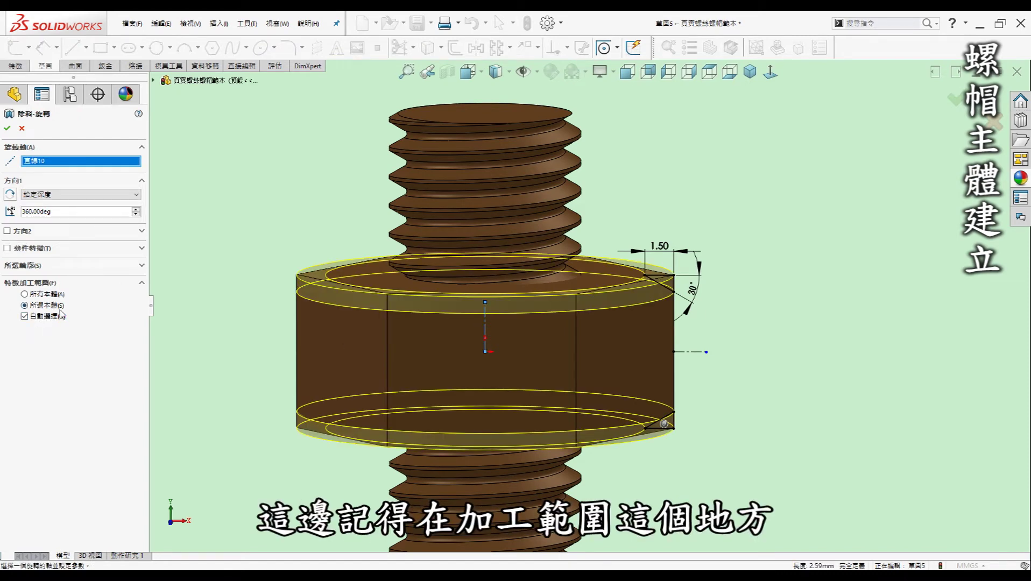
left_click(56, 318)
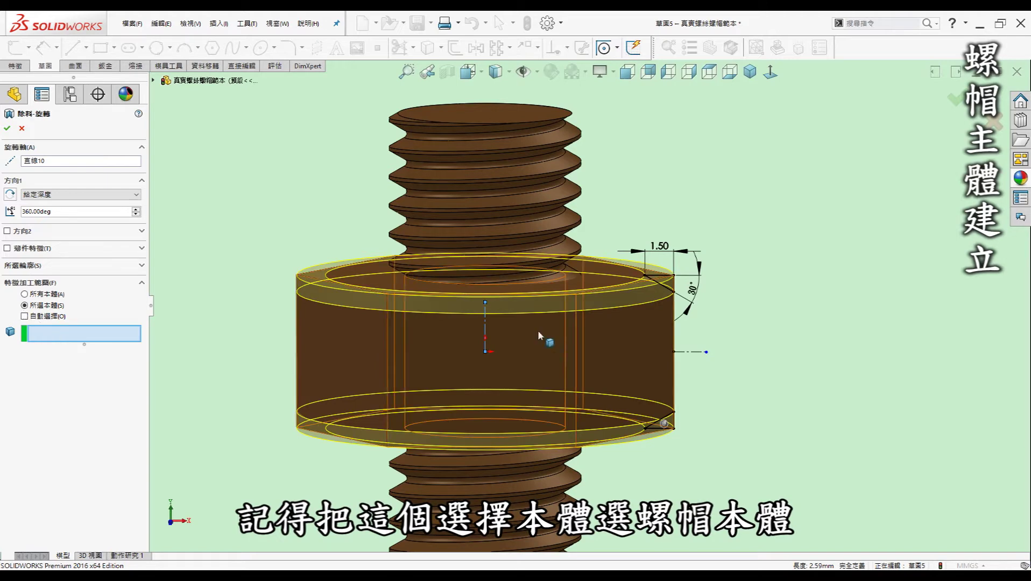
left_click(517, 361)
middle_click_drag(771, 272, 758, 285)
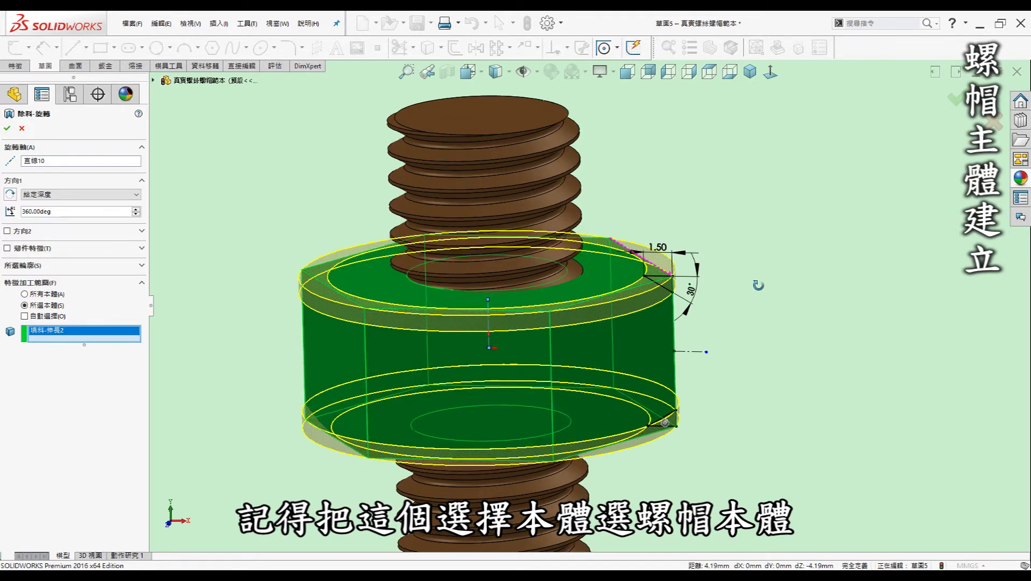
left_click(956, 99)
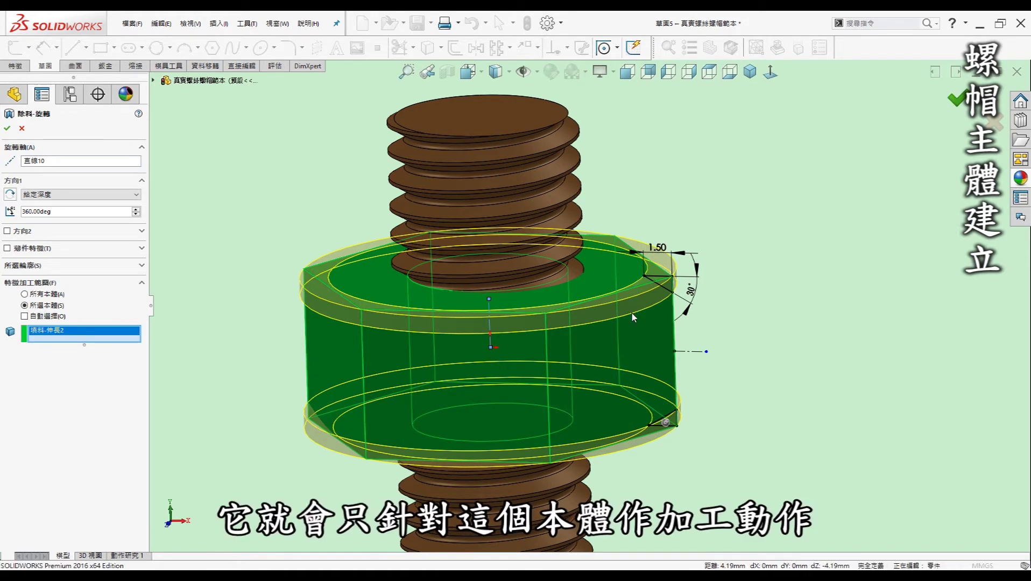
key("Return")
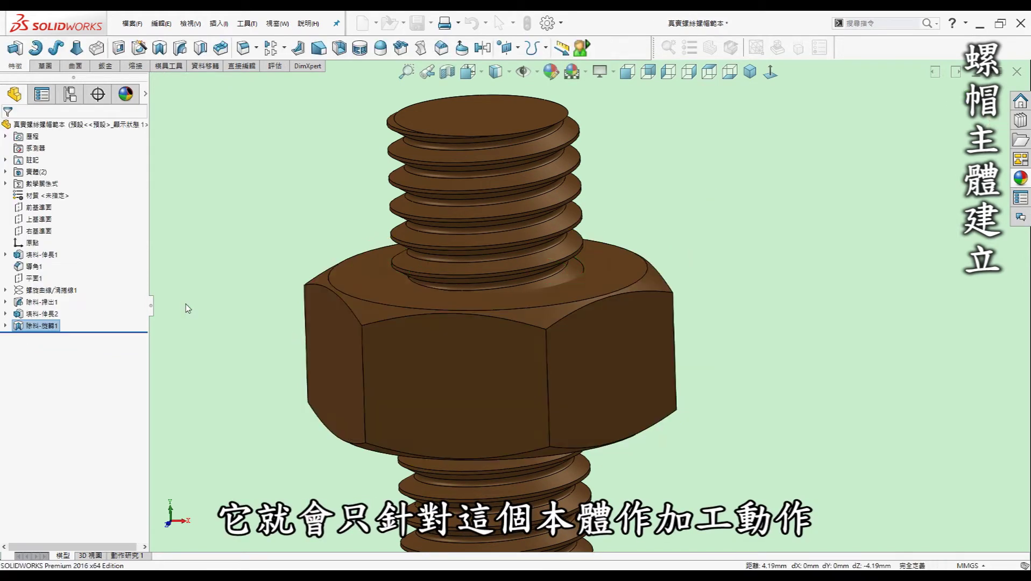
Hide the threaded shaft body 除料-掃出1 so only the hex nut shows.
left_click(732, 242)
mouse_move(679, 226)
middle_mouse_down()
mouse_move(665, 239)
mouse_move(694, 269)
middle_mouse_up()
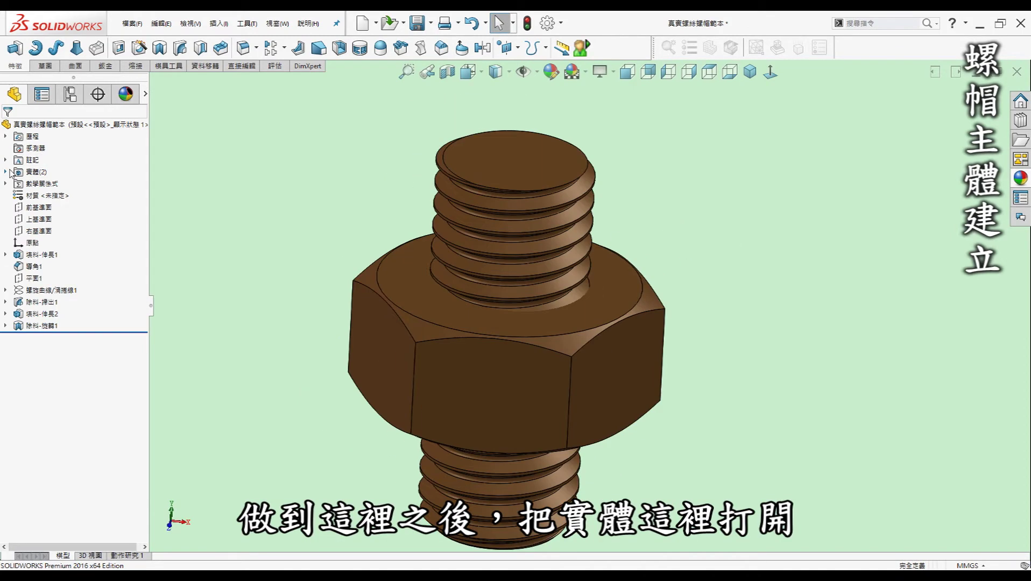
left_click(6, 172)
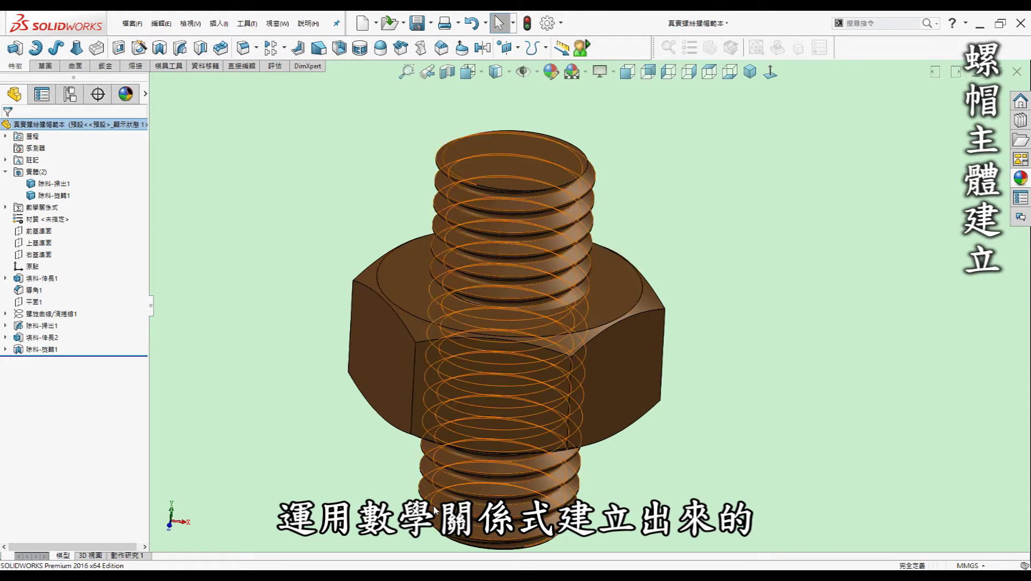
right_click(64, 186)
left_click(69, 165)
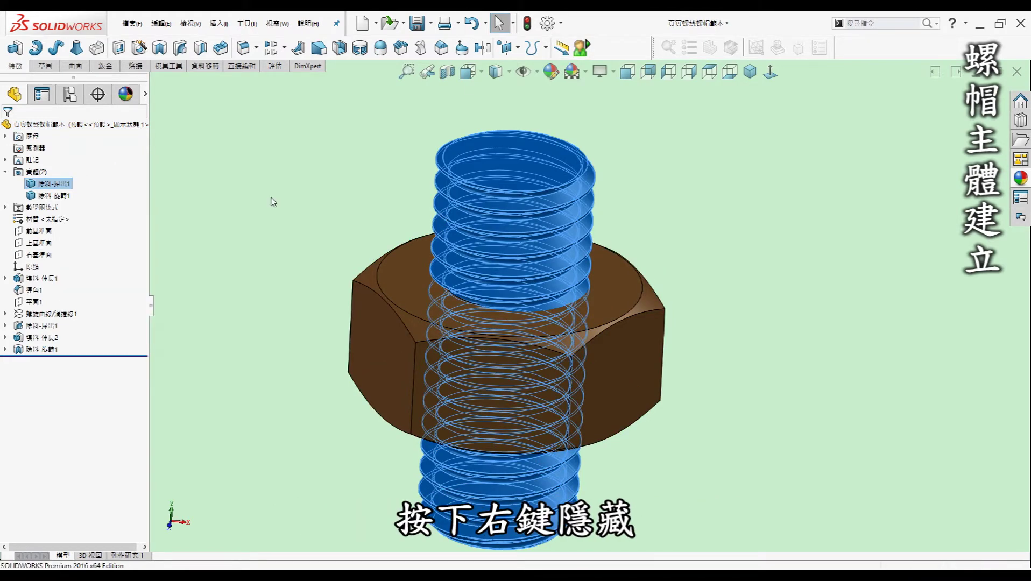
left_click(274, 202)
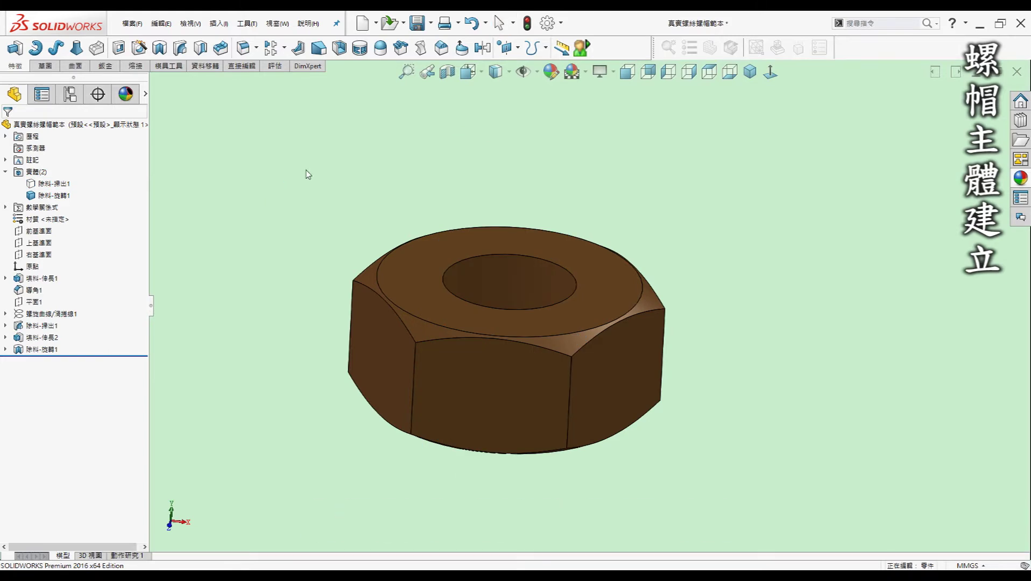
key("Escape")
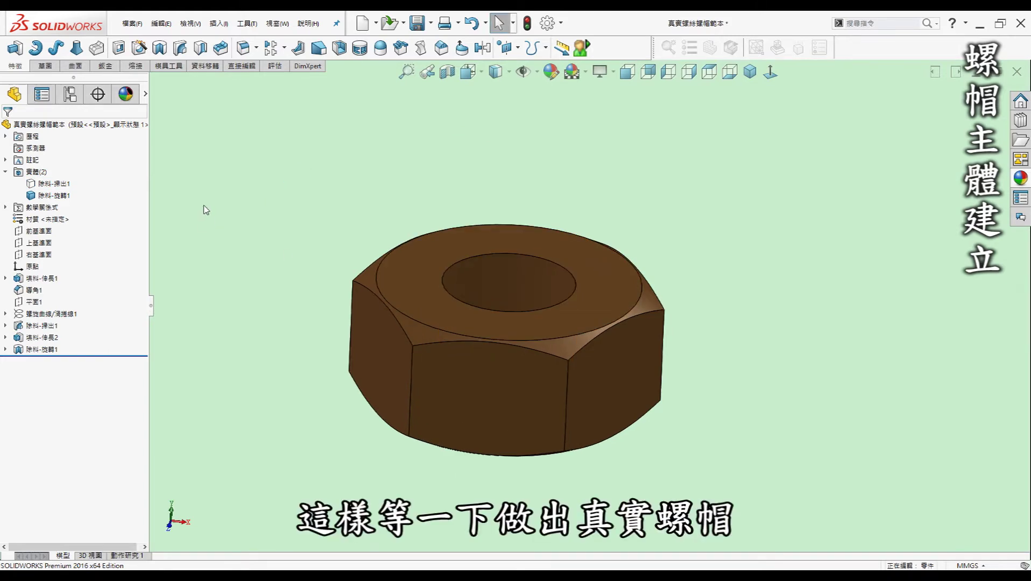
key("s")
left_click(218, 190)
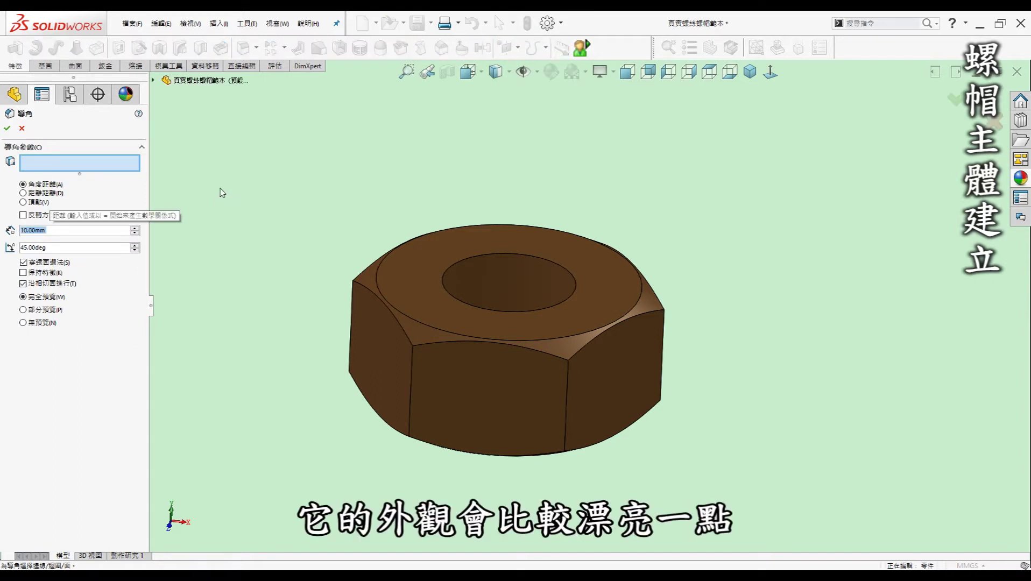
Chamfer the nut bore's top and bottom edges at 1 mm × 45°.
type("1")
key("Return")
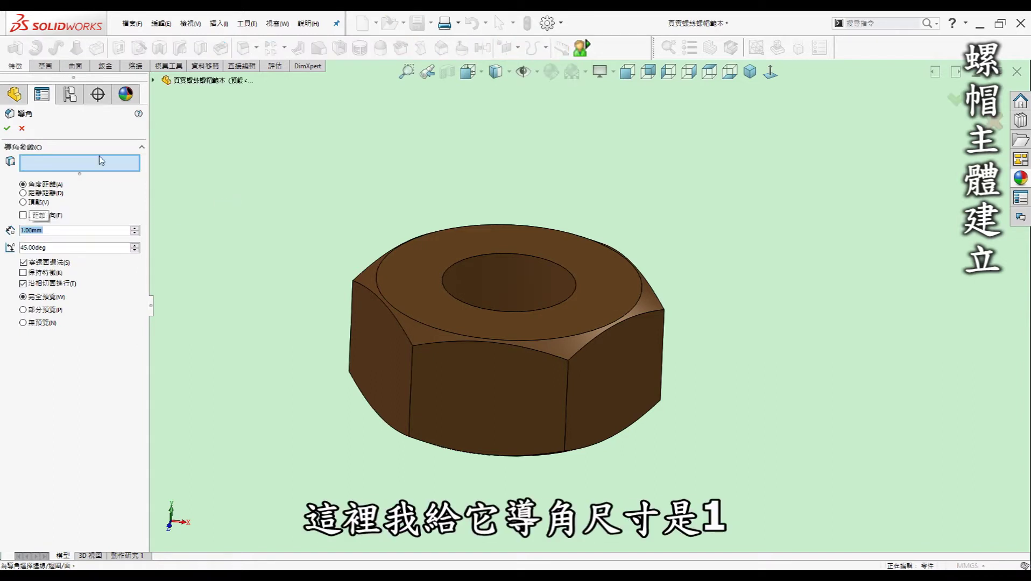
left_click(503, 260)
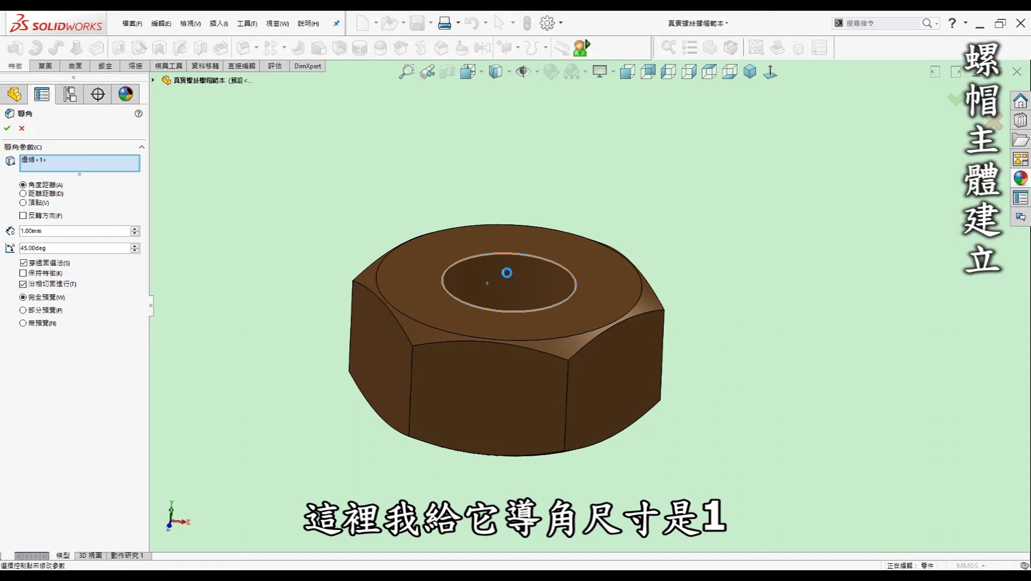
middle_click_drag(508, 278, 454, 420)
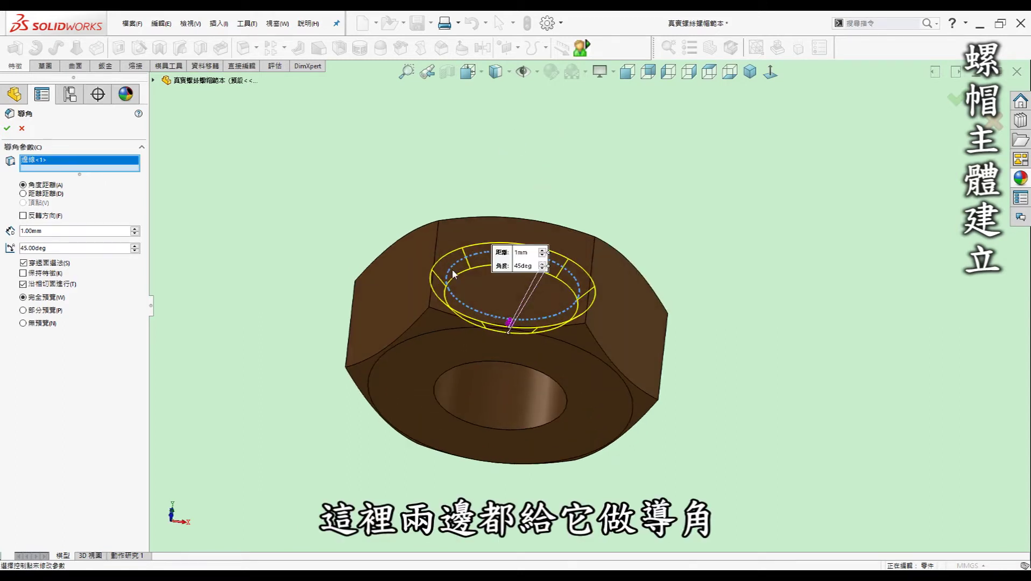
left_click(455, 420)
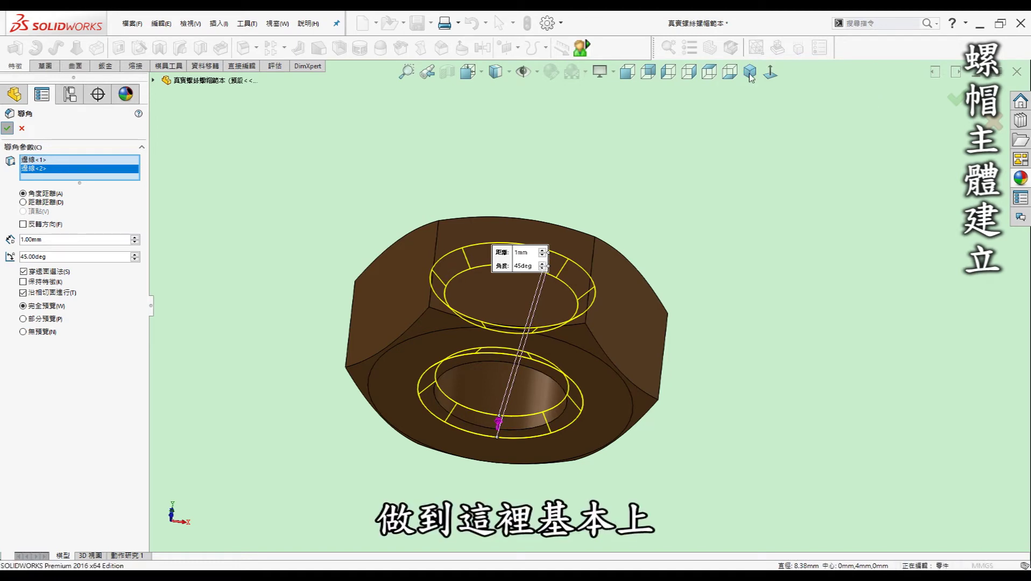
key("Return")
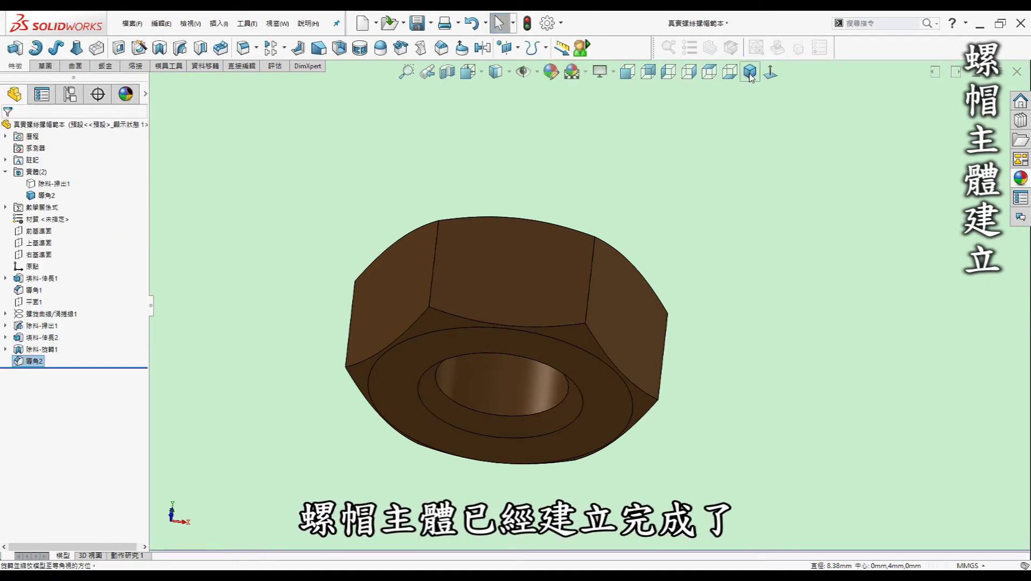
left_click(750, 75)
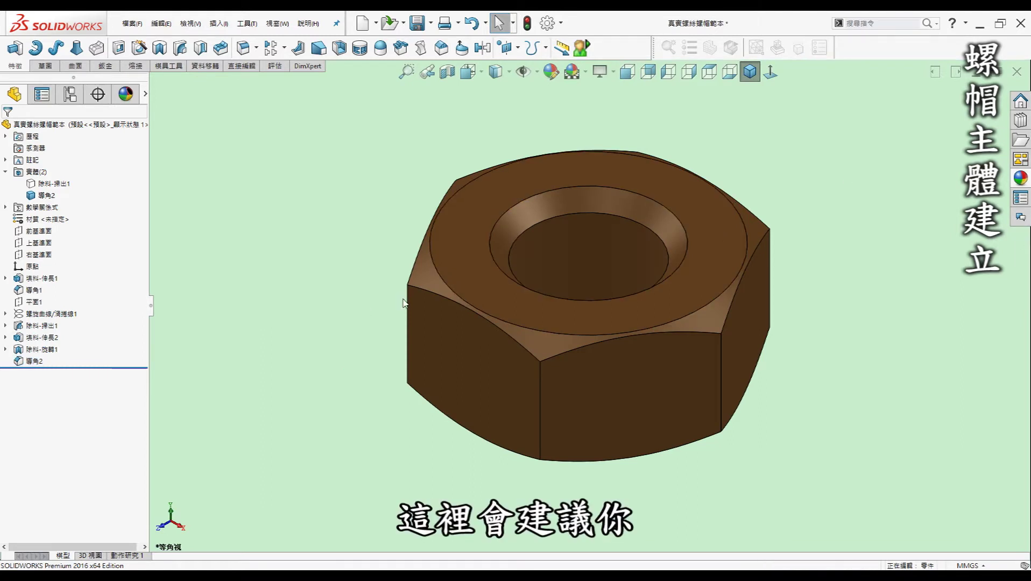
middle_click_drag(423, 282, 446, 281)
left_click(439, 269)
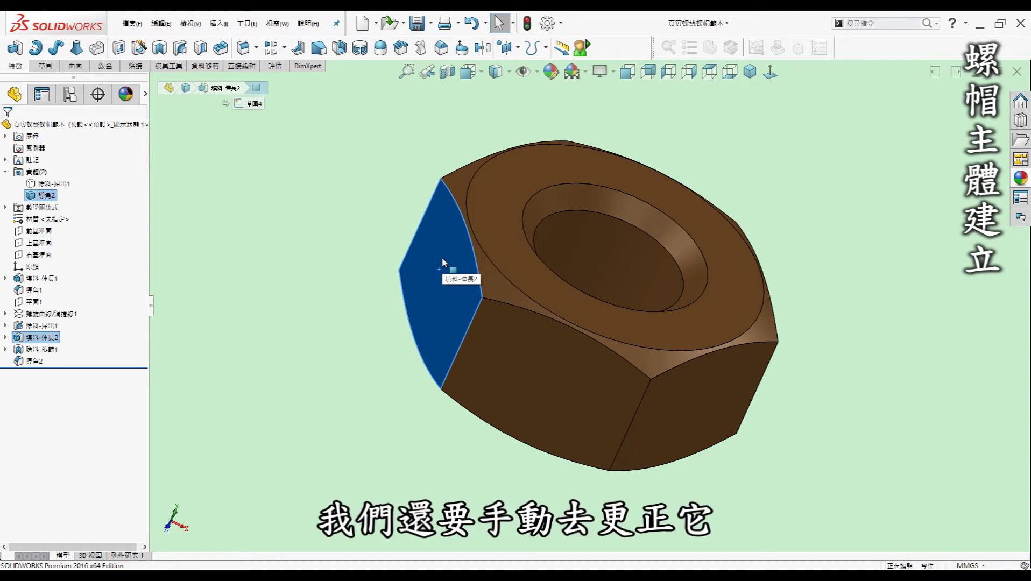
left_click(358, 296)
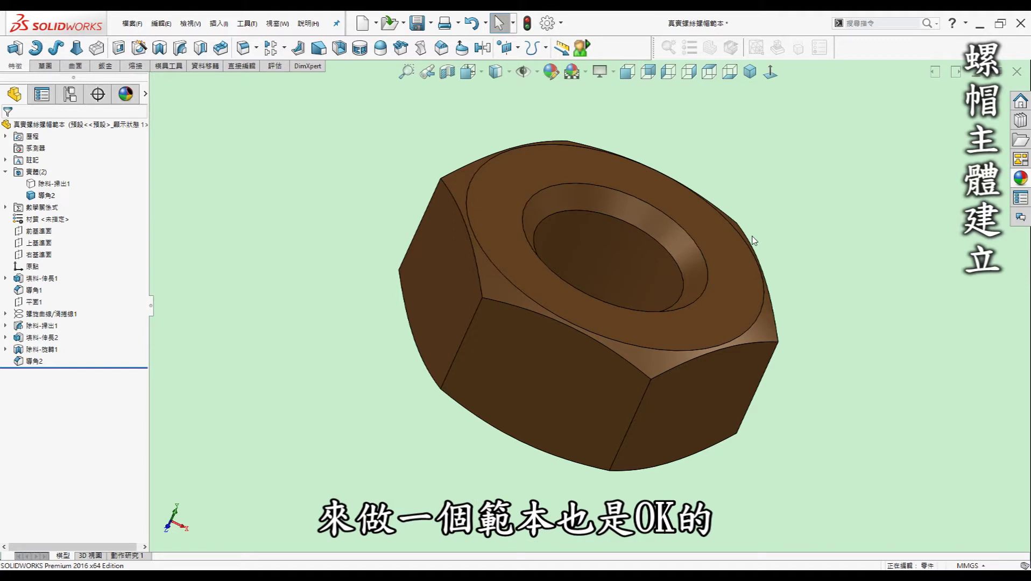
left_click(750, 71)
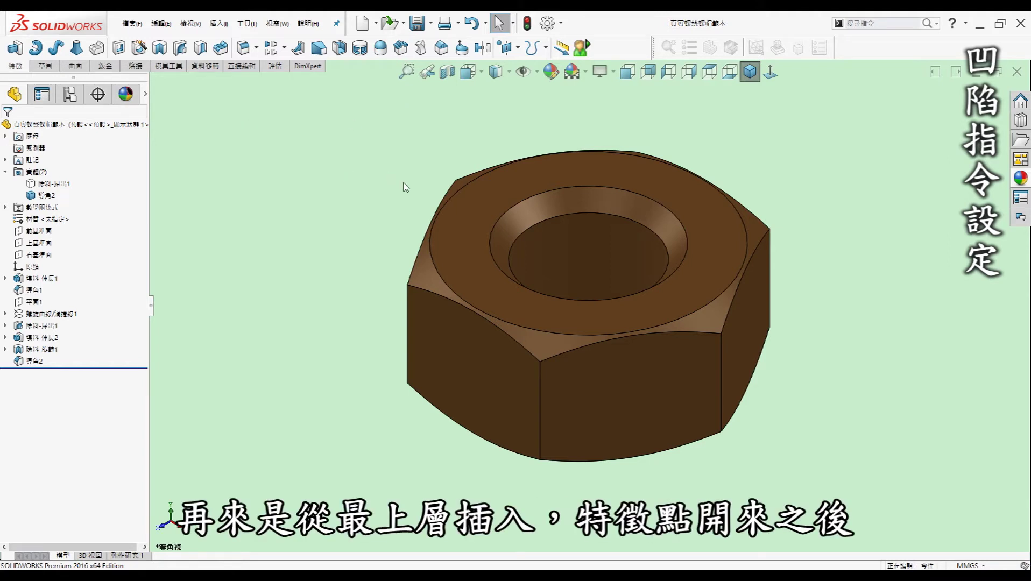
Drag the Indent command from Customize's Features category onto the toolbar.
left_click(217, 23)
mouse_move(241, 70)
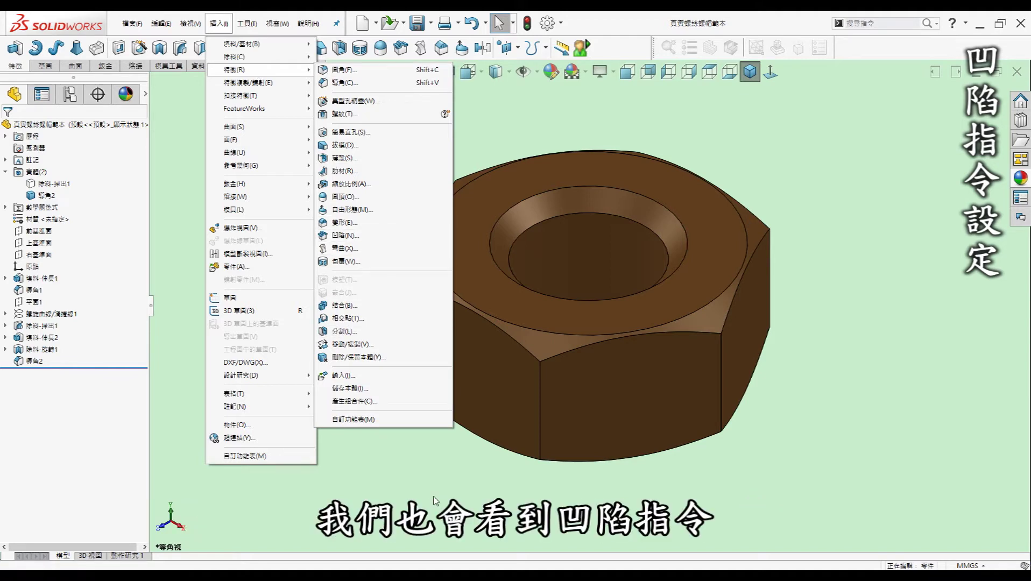
left_click(388, 471)
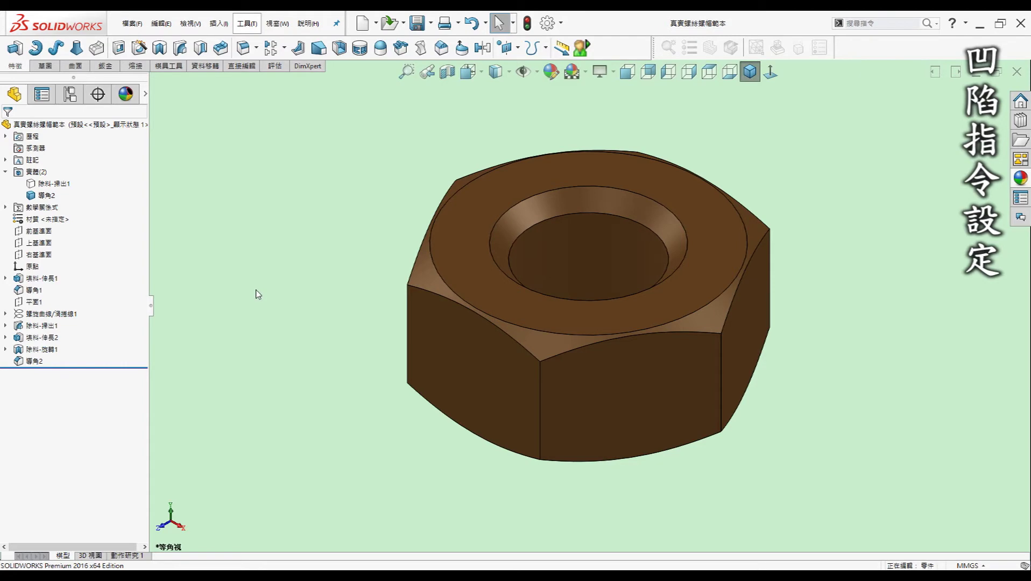
left_click(241, 27)
left_click(279, 502)
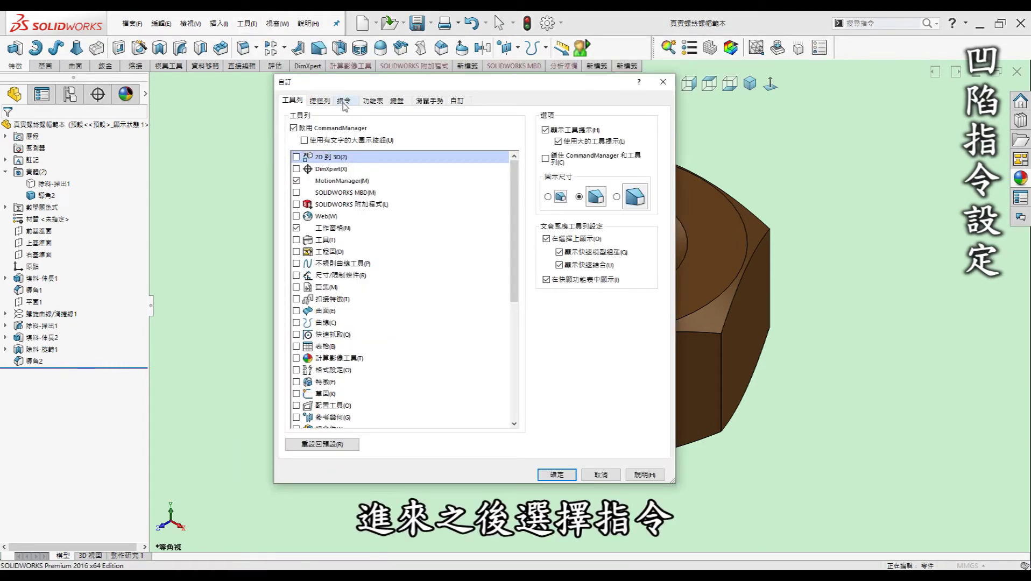
left_click(344, 102)
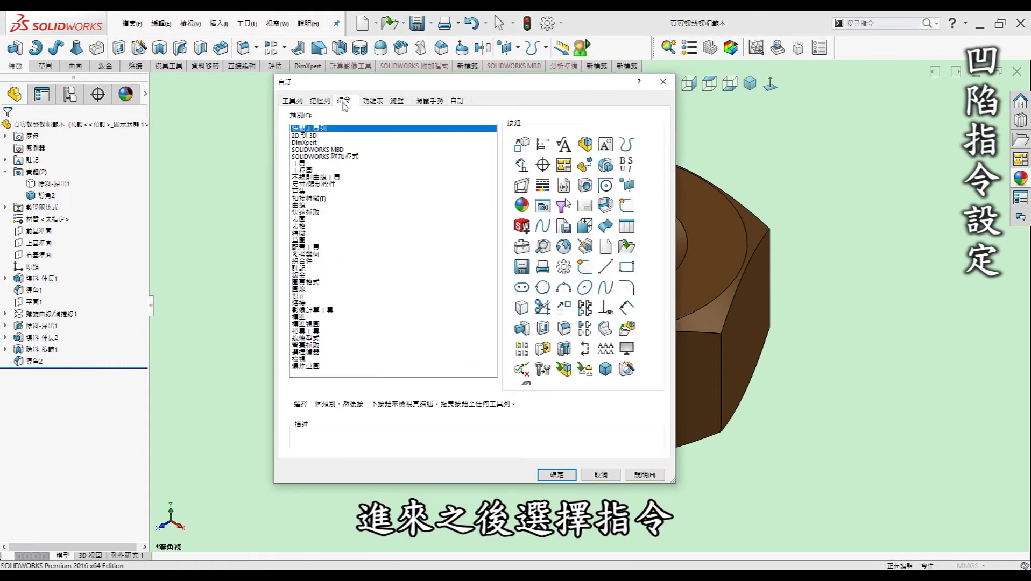
left_click(305, 233)
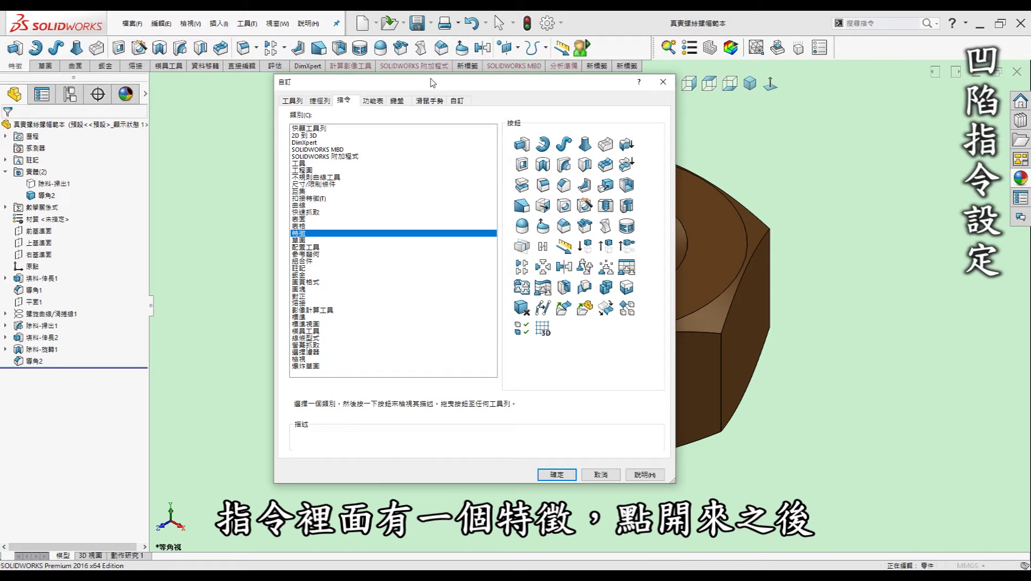
left_click_drag(430, 79, 365, 108)
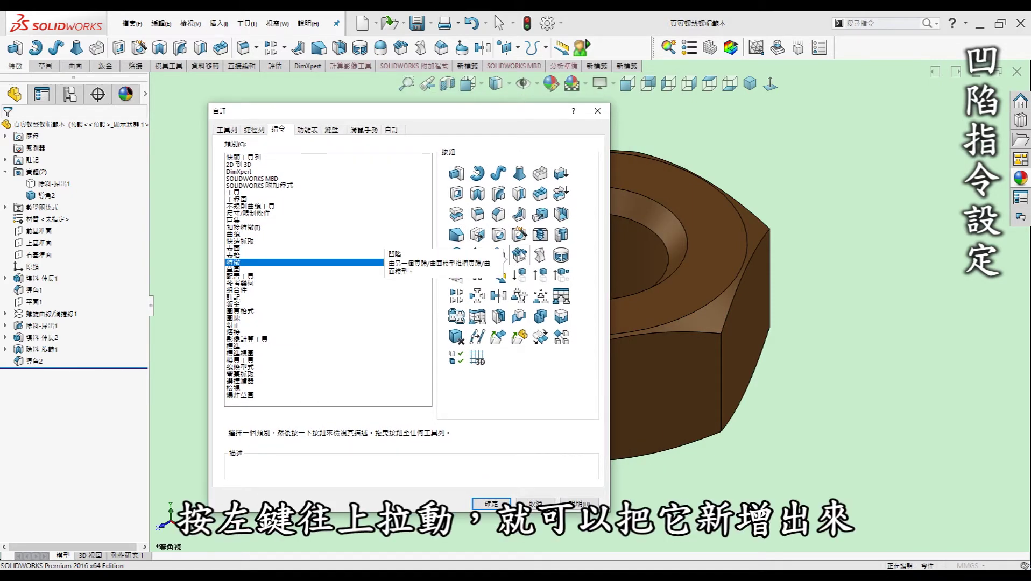
left_click_drag(519, 260, 419, 31)
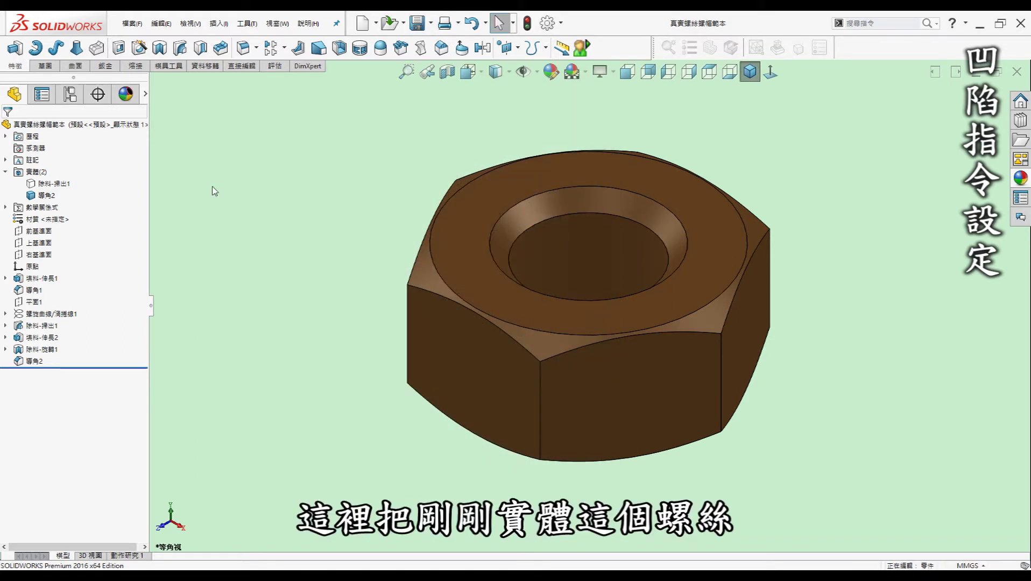
Show the thread body again and start an Indent targeting the nut body.
right_click(65, 187)
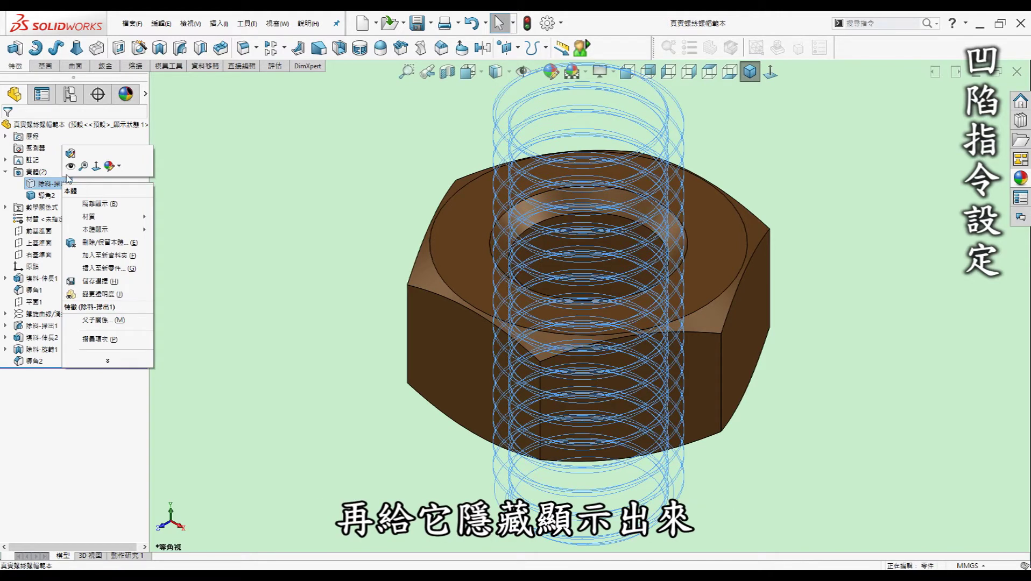
left_click(70, 165)
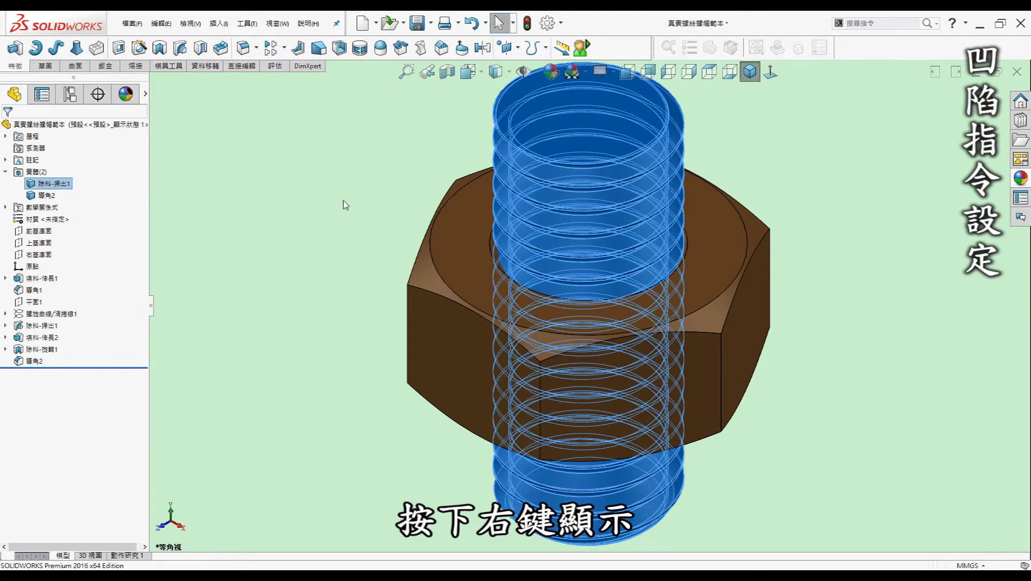
left_click(403, 224)
left_click(403, 51)
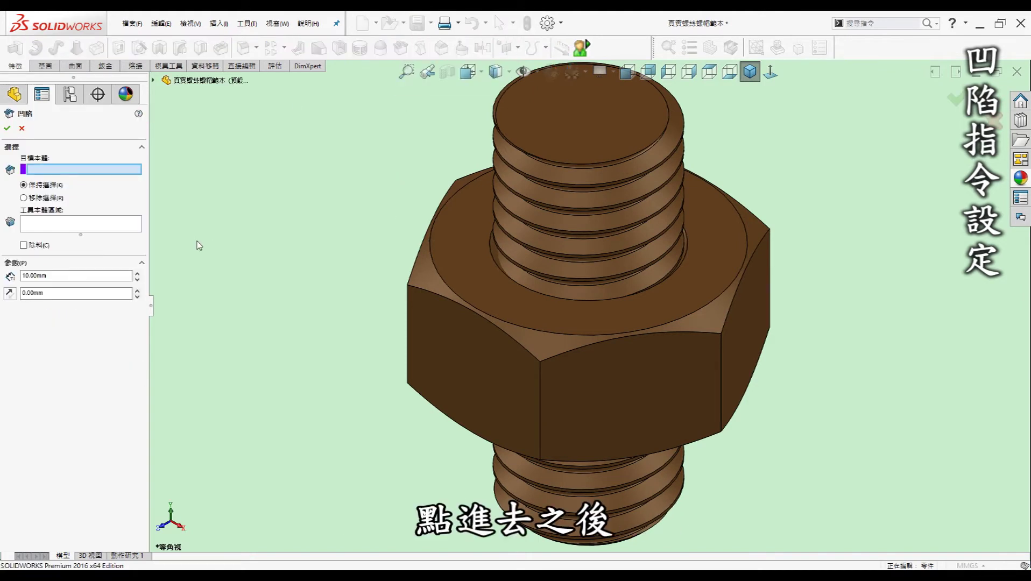
mouse_move(359, 290)
middle_mouse_down()
mouse_move(469, 232)
mouse_move(437, 278)
mouse_move(343, 262)
middle_mouse_up()
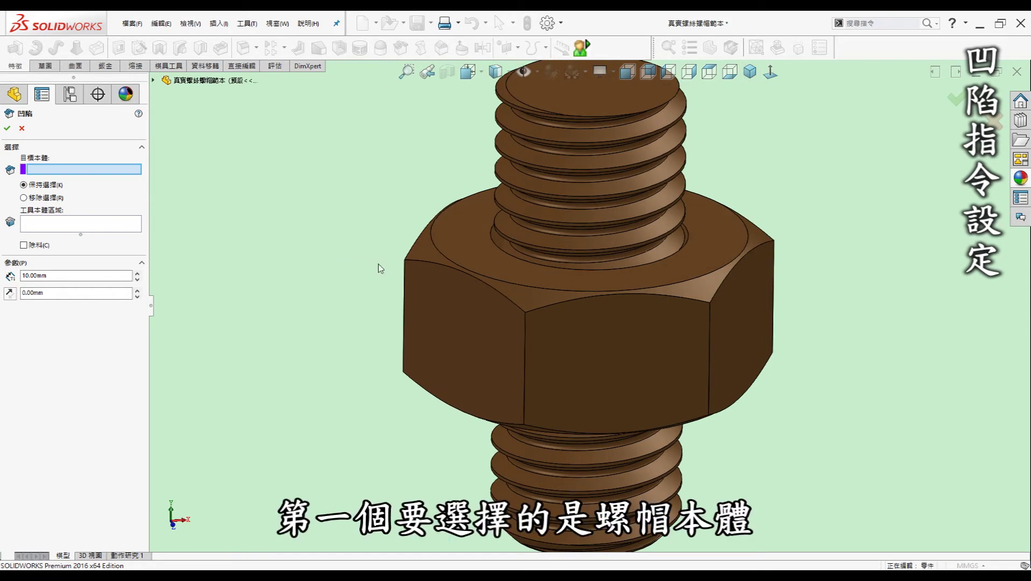
left_click(427, 275)
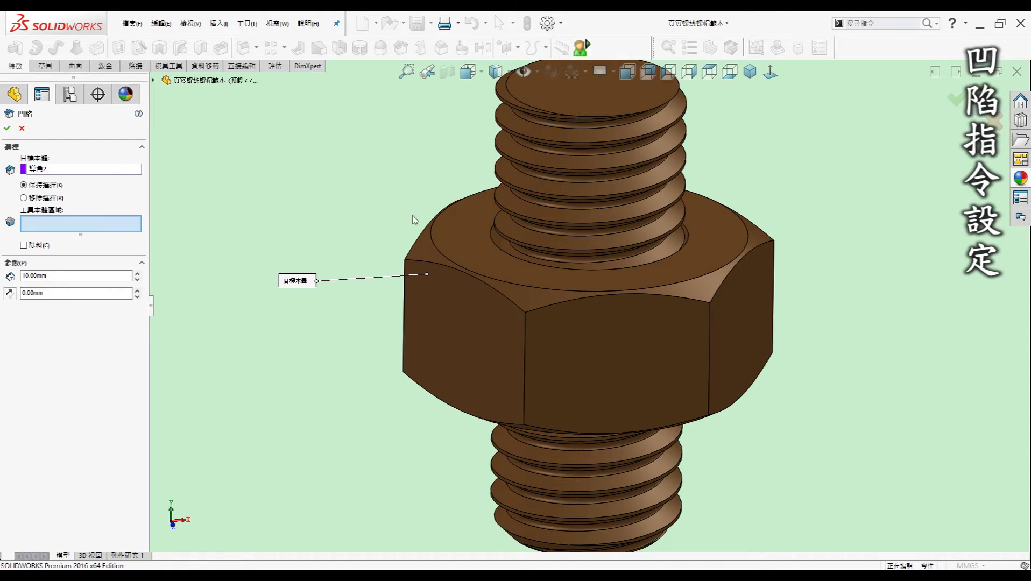
Select four thread faces as the Indent's tool region.
mouse_move(375, 198)
middle_mouse_down()
mouse_move(383, 247)
mouse_move(373, 218)
mouse_move(363, 229)
middle_mouse_up()
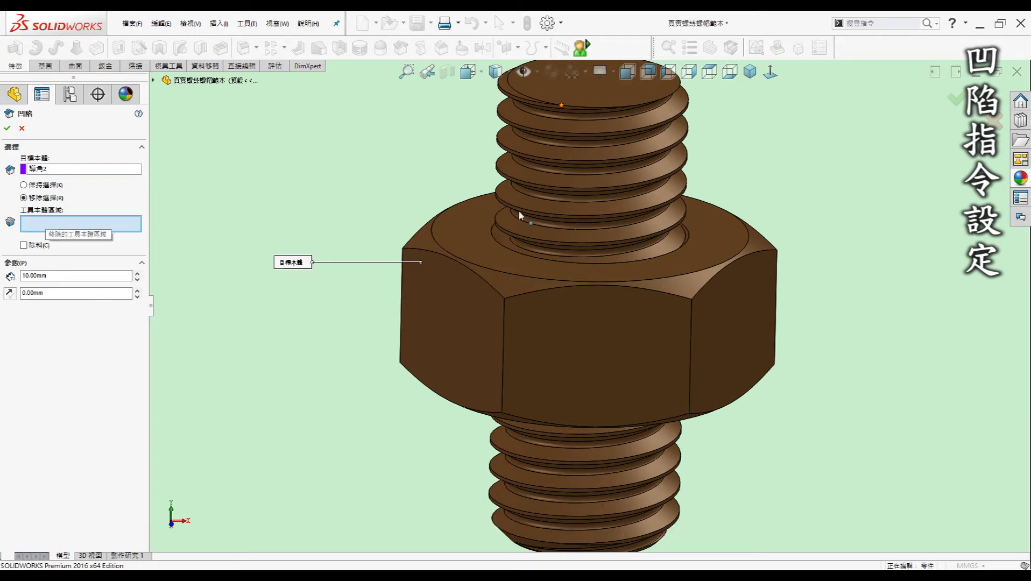
scroll(525, 221, "down", 4)
scroll(524, 220, "down", 2)
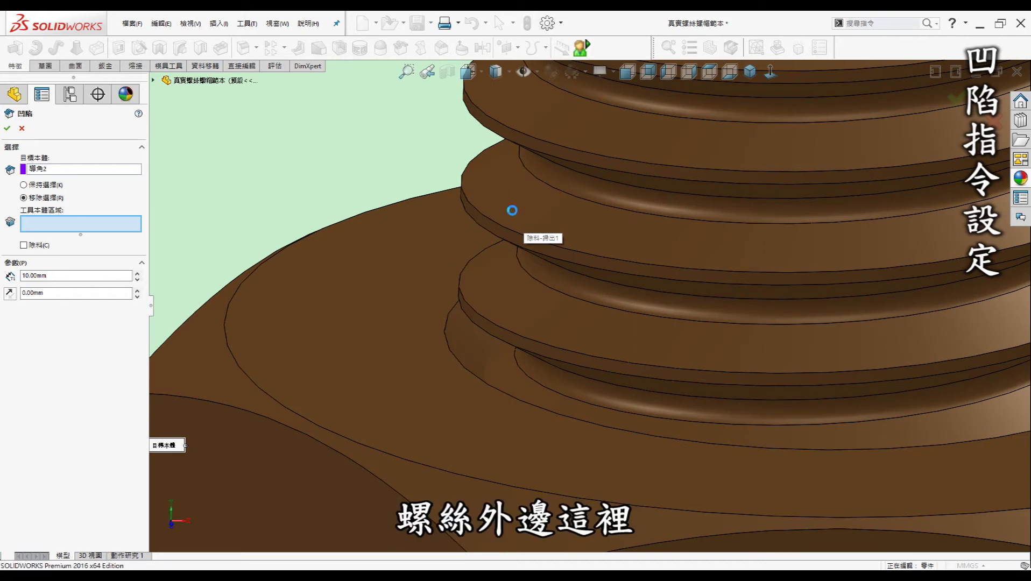
left_click(530, 218)
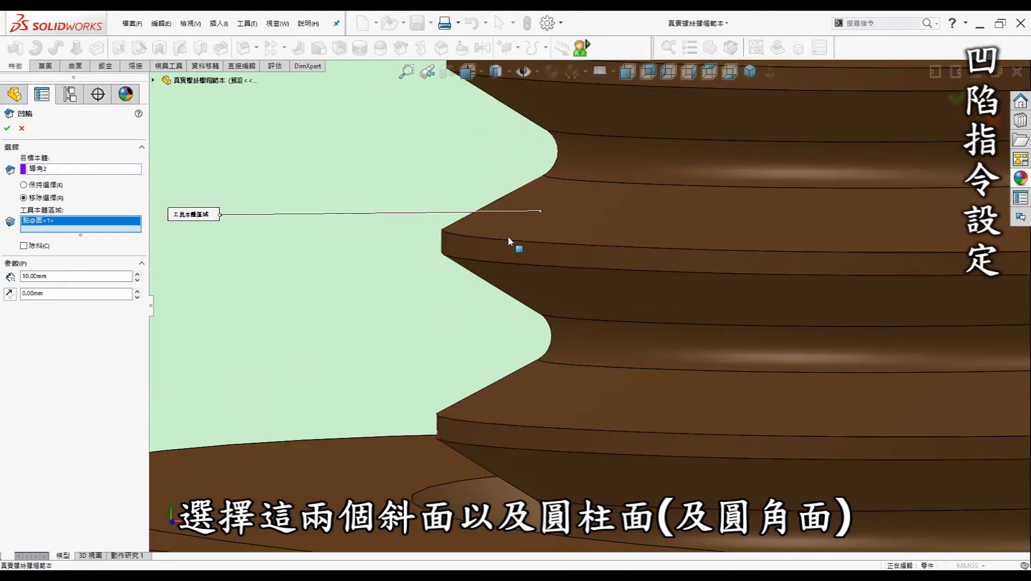
left_click(575, 327)
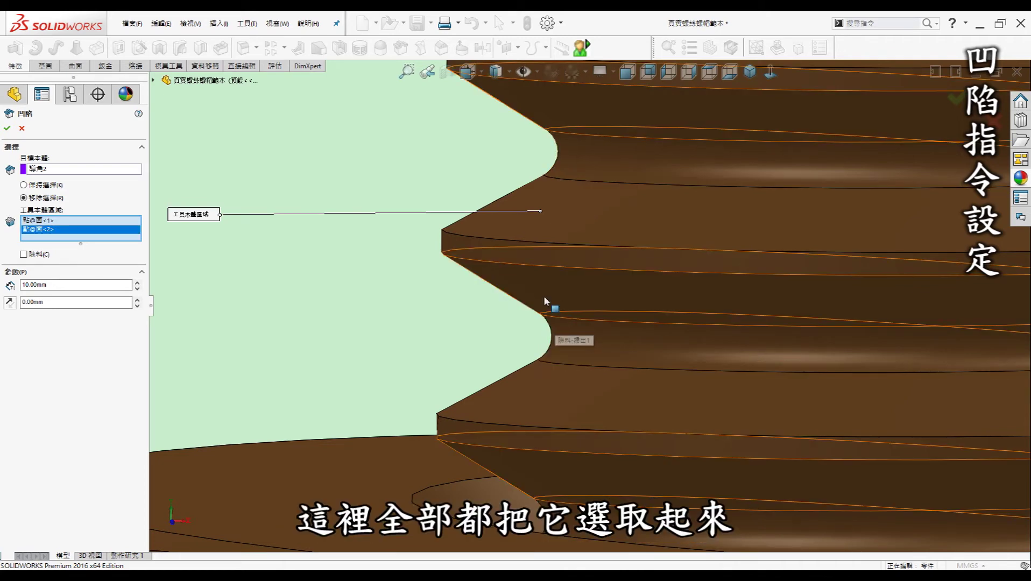
left_click(566, 319)
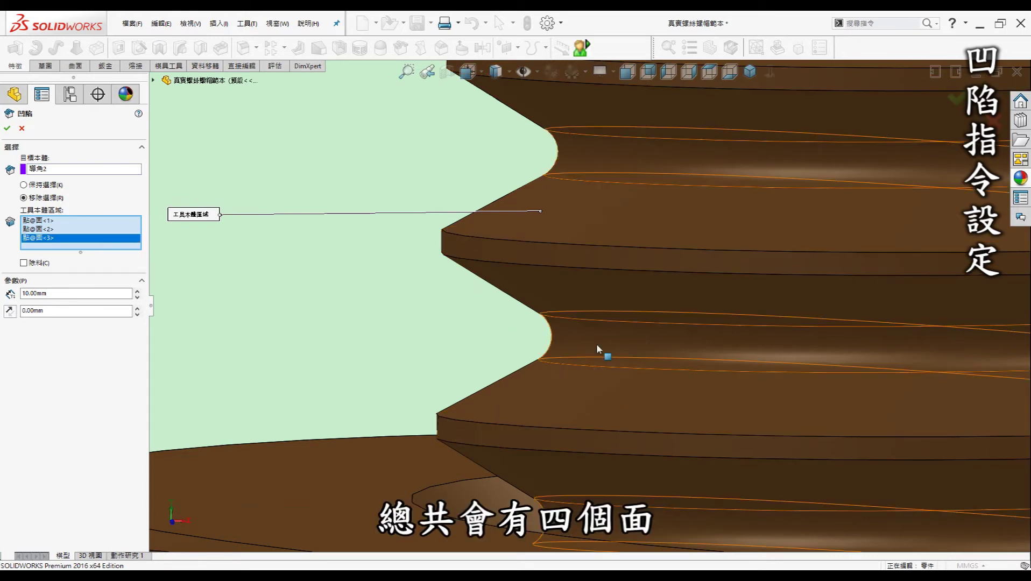
left_click(618, 361)
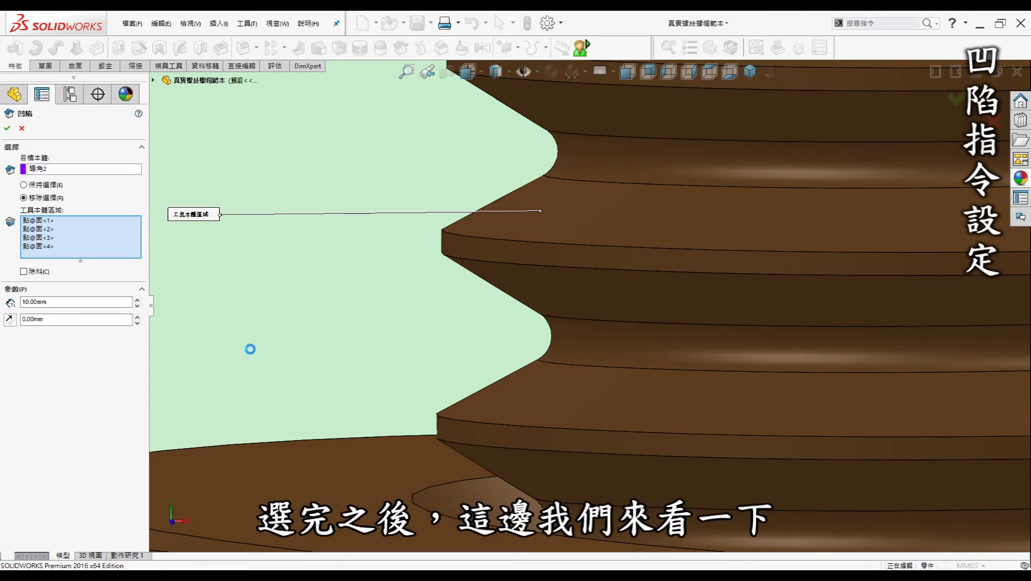
key("f")
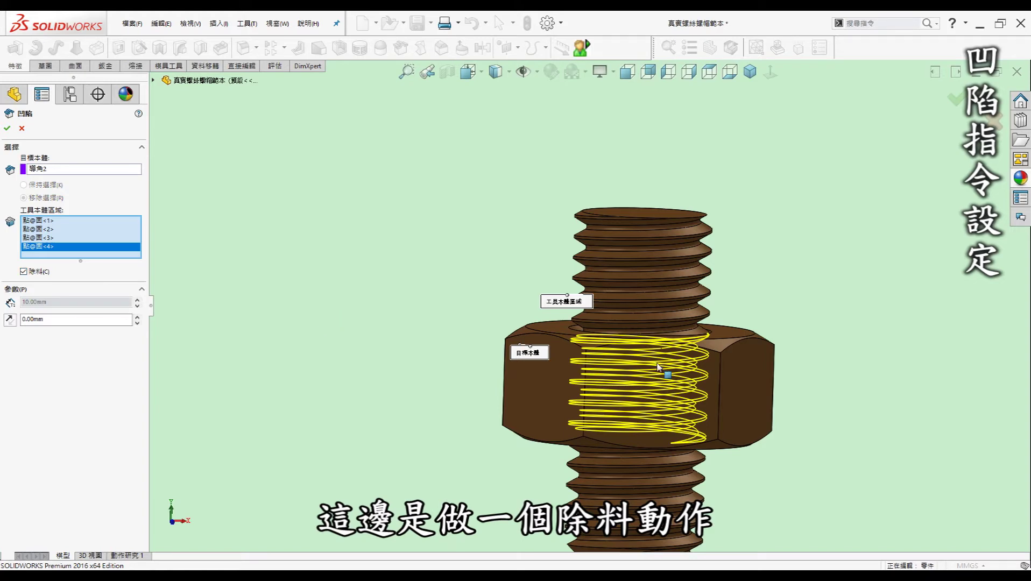
Set the Indent clearance to 0.2 mm with the offset direction reversed.
scroll(592, 345, "down", 5)
scroll(592, 347, "down", 3)
scroll(554, 344, "down", 3)
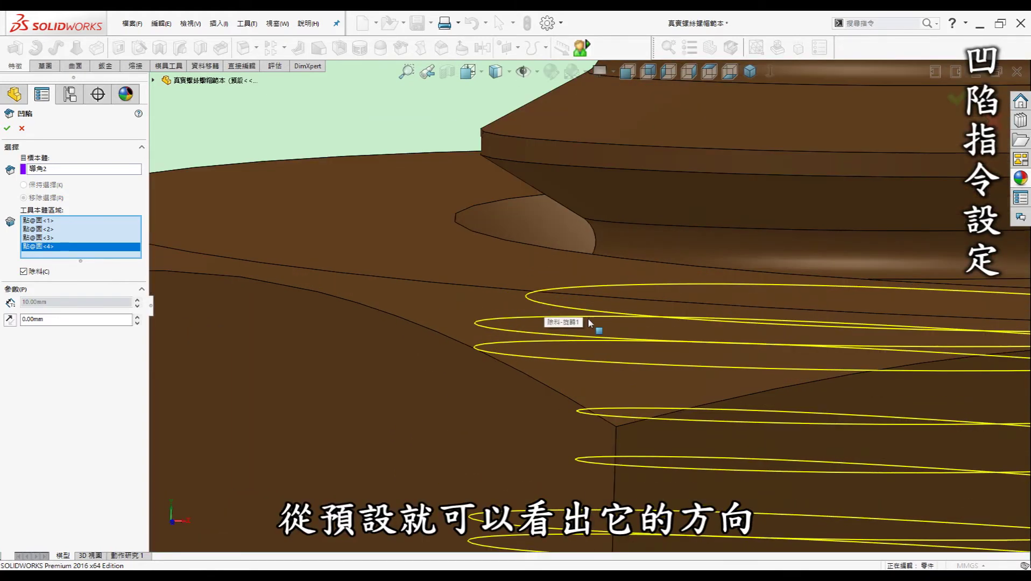
scroll(590, 304, "down", 3)
scroll(590, 304, "up", 3)
scroll(582, 337, "up", 3)
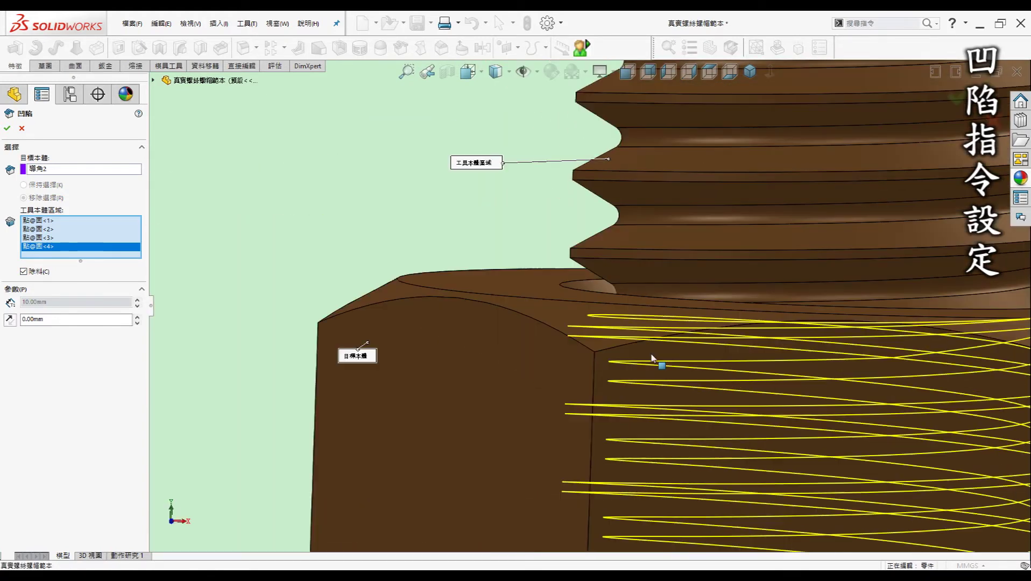
double_click(42, 319)
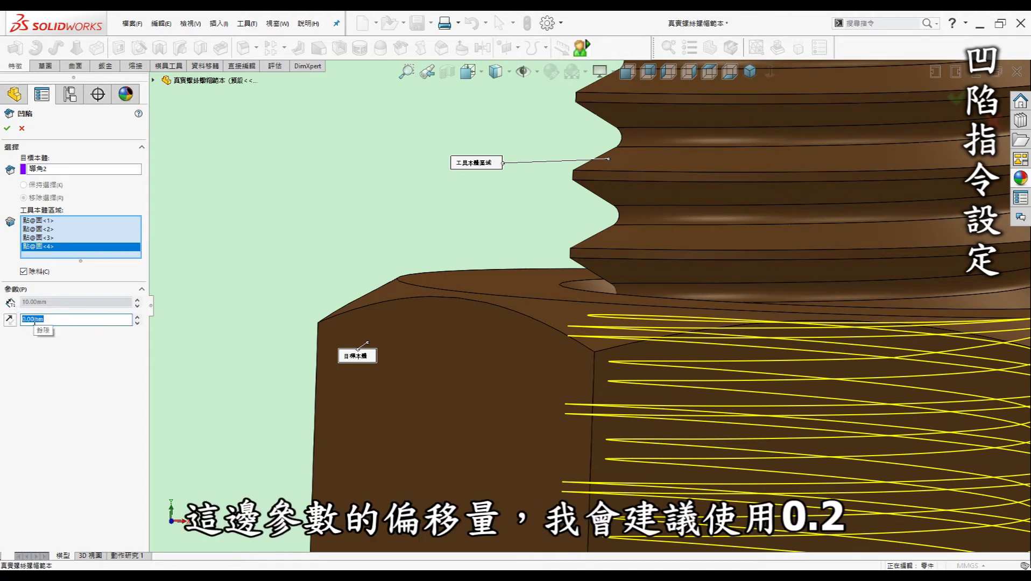
type("0.2")
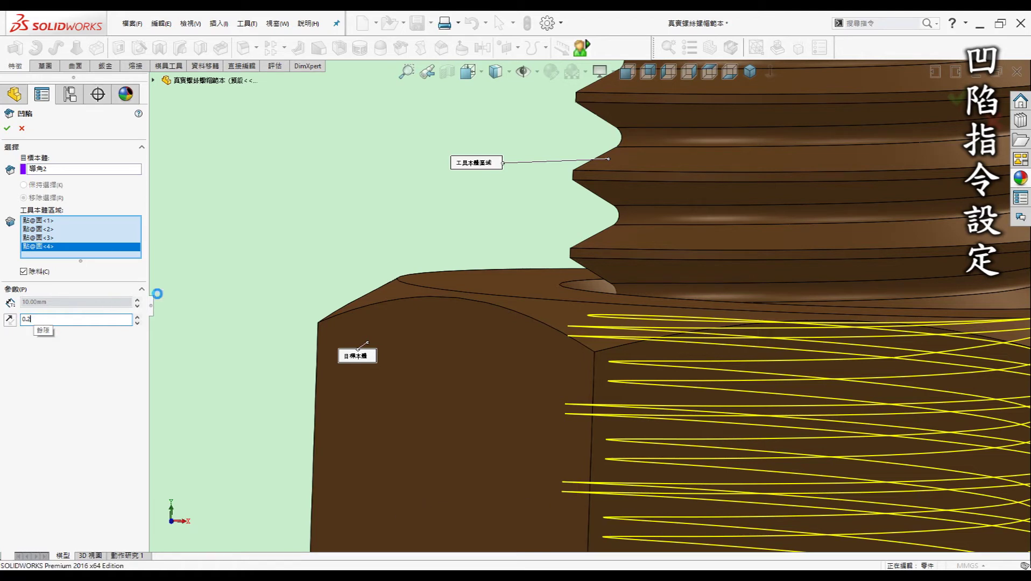
left_click(13, 314)
key("Return")
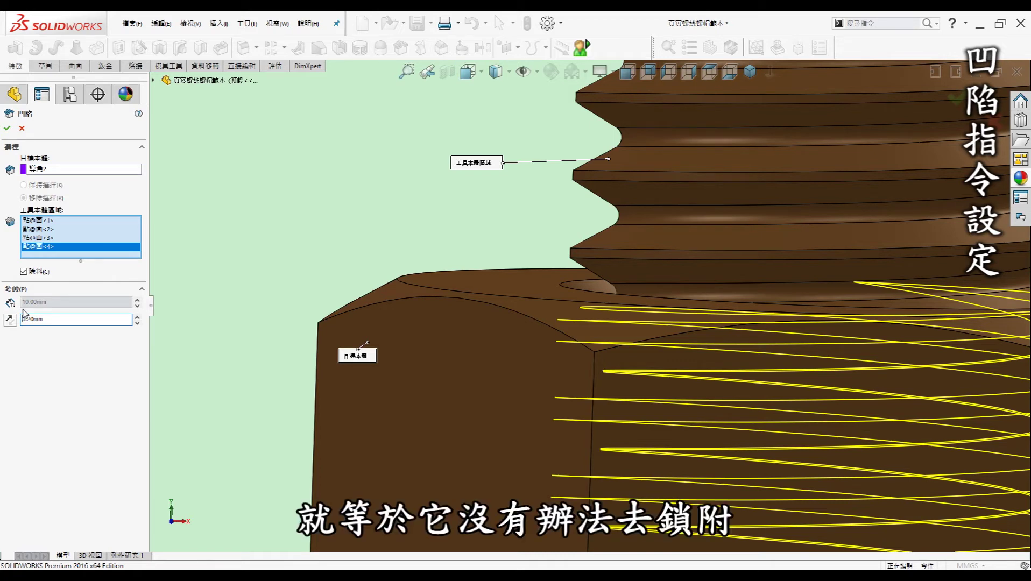
Inspect the helical Indent preview running through the nut and accept the feature.
scroll(626, 315, "up", 5)
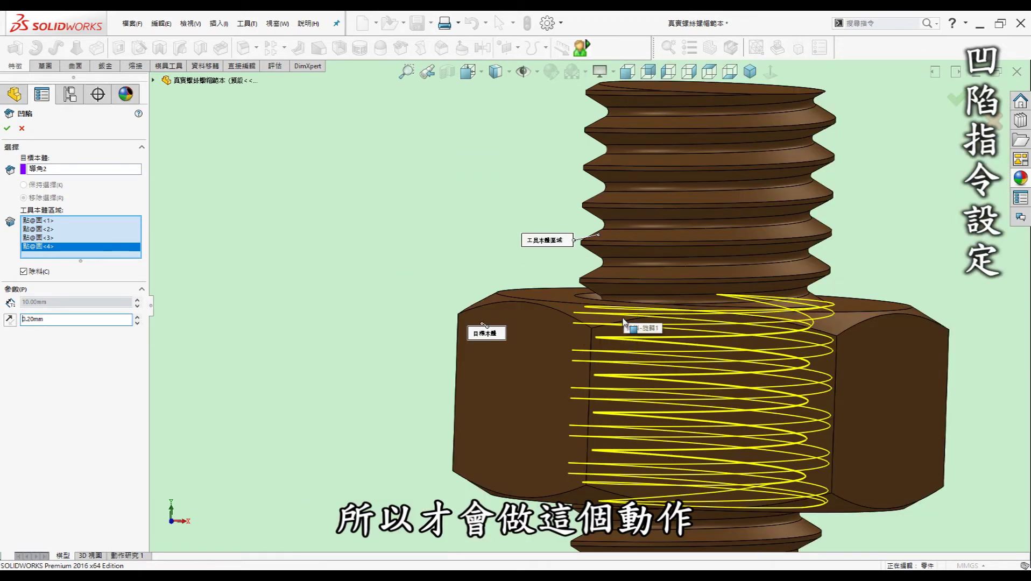
scroll(801, 323, "down", 5)
scroll(802, 322, "down", 2)
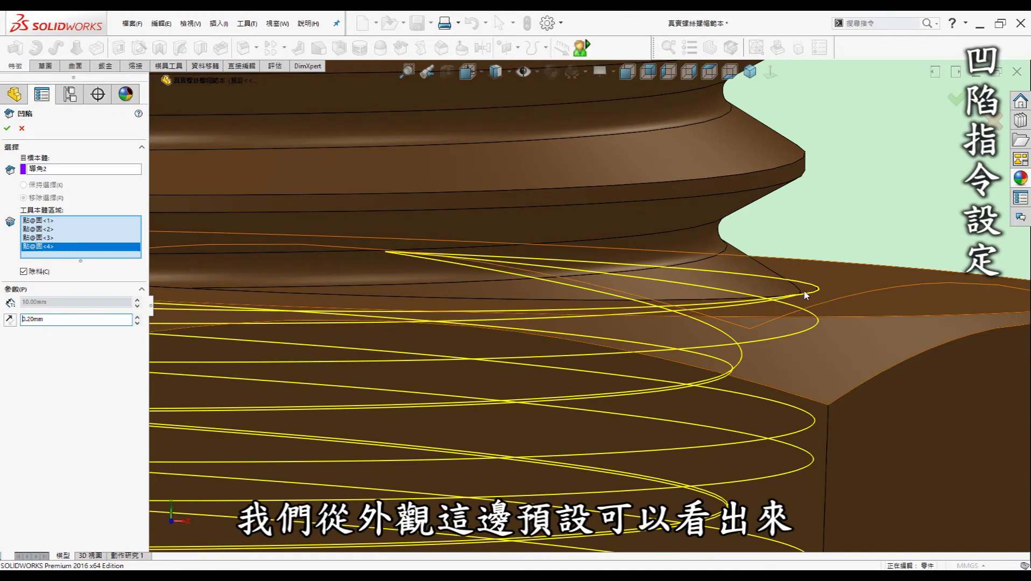
scroll(813, 278, "down", 2)
scroll(815, 285, "up", 2)
scroll(817, 290, "up", 2)
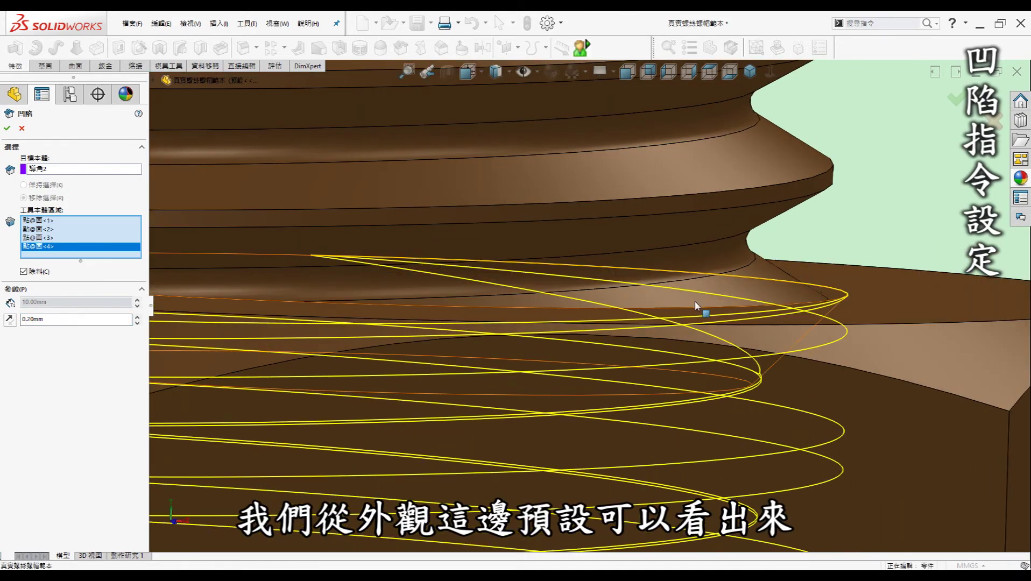
scroll(860, 322, "up", 3)
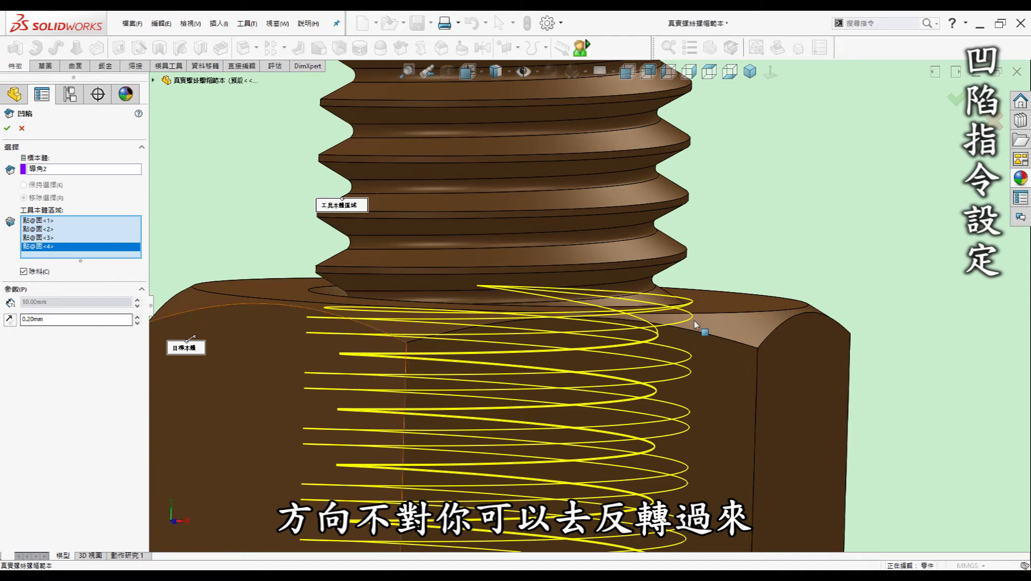
scroll(587, 338, "up", 4)
scroll(465, 325, "down", 1)
scroll(597, 411, "down", 1)
scroll(586, 395, "down", 1)
scroll(527, 383, "down", 1)
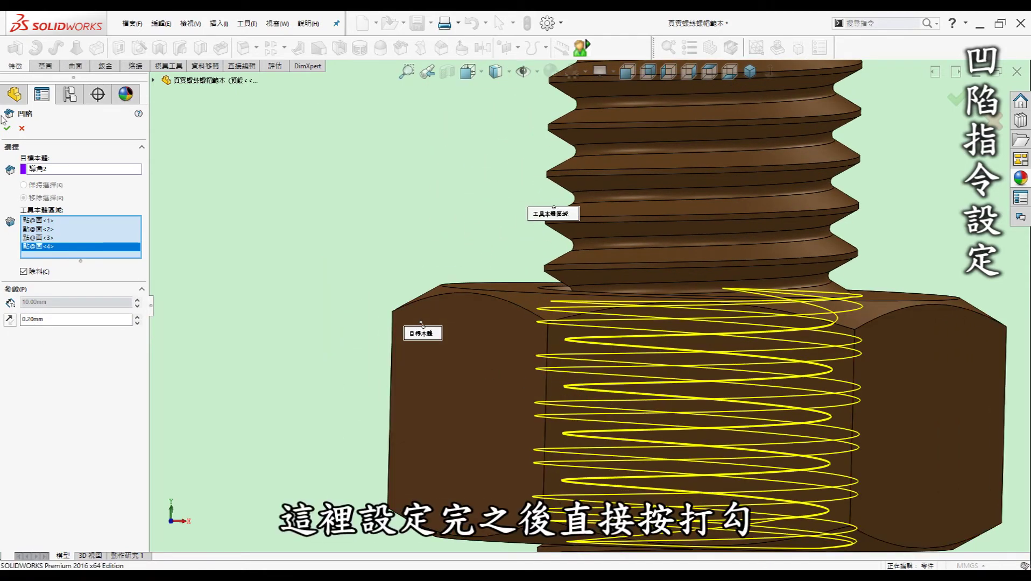
left_click(7, 129)
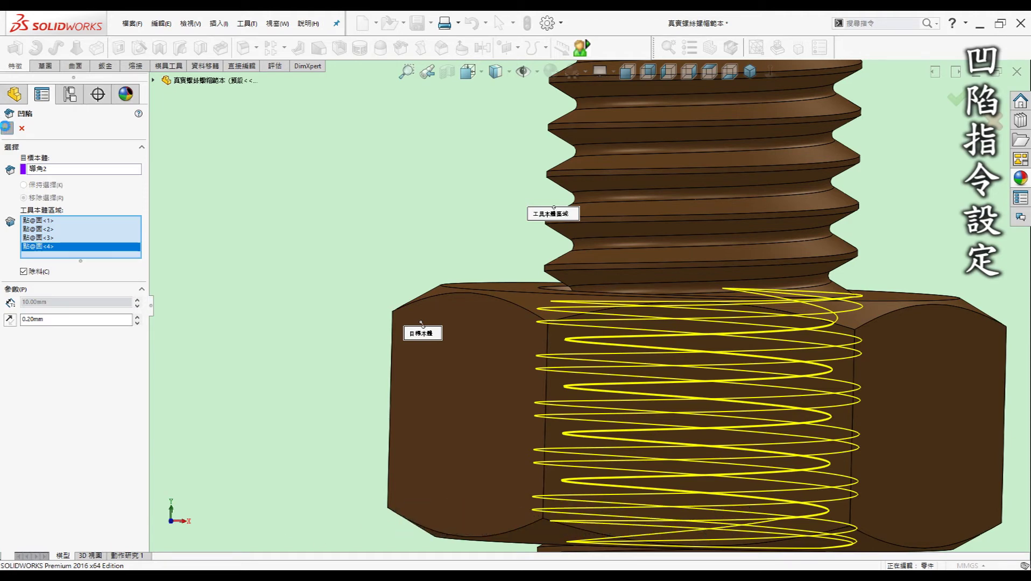
Fit the model in view and cut the bolt and nut in half with a Section View.
key("z")
mouse_move(808, 302)
middle_mouse_down()
mouse_move(793, 278)
mouse_move(803, 328)
middle_mouse_up()
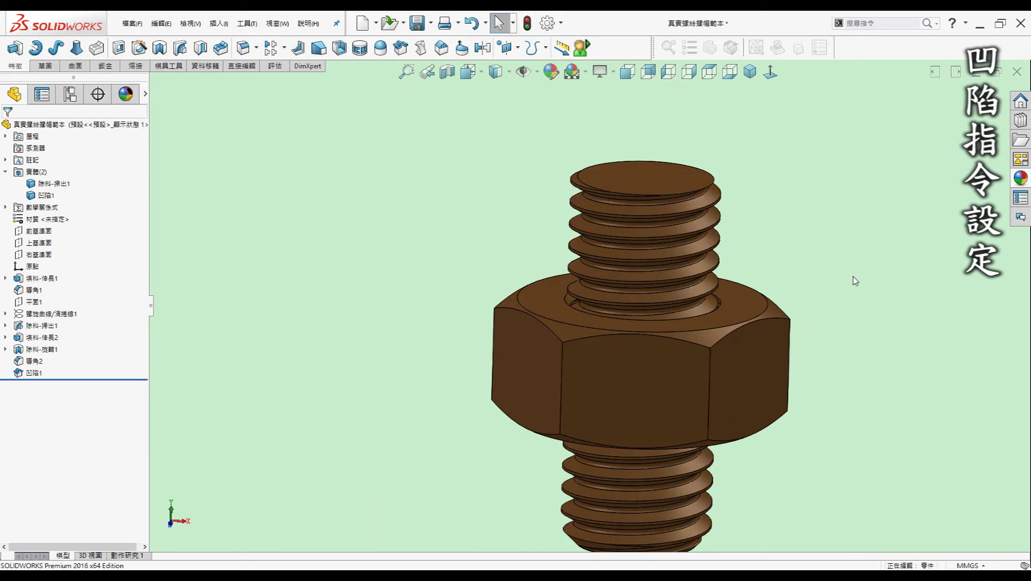
left_click(452, 76)
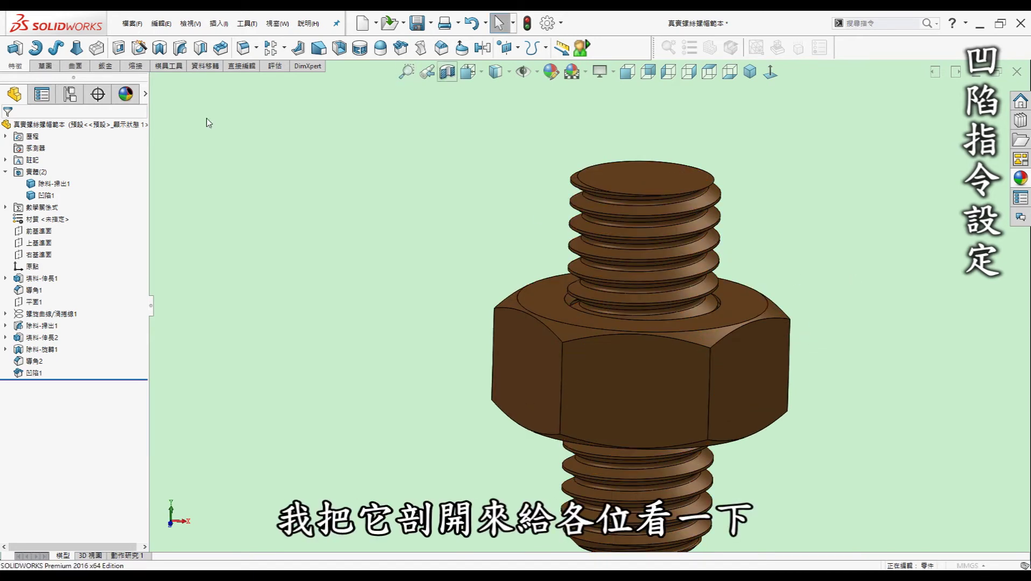
key("Return")
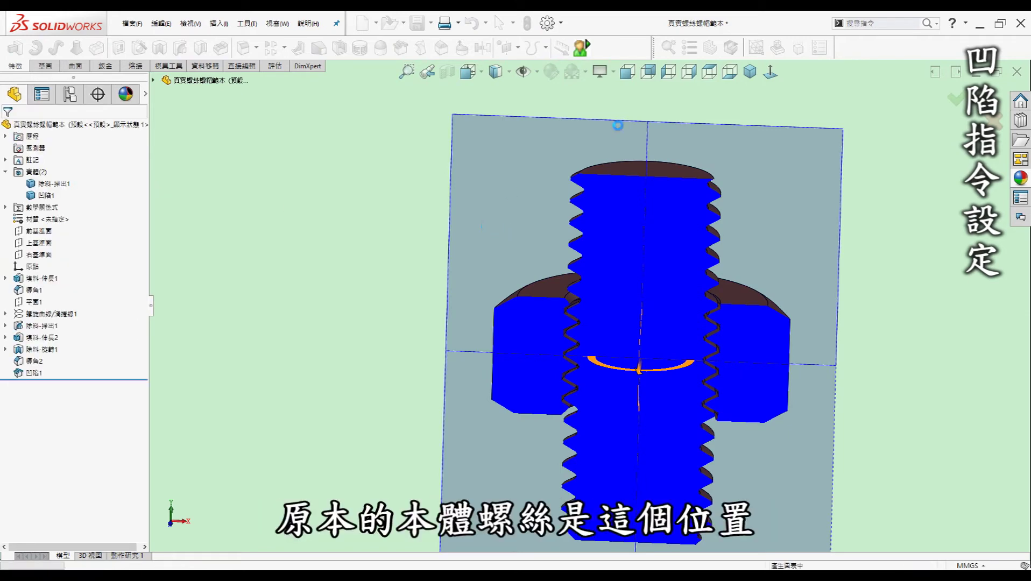
Zoom and tilt in on the sectioned thread to inspect the 0.2 mm clearance gap.
scroll(576, 313, "down", 3)
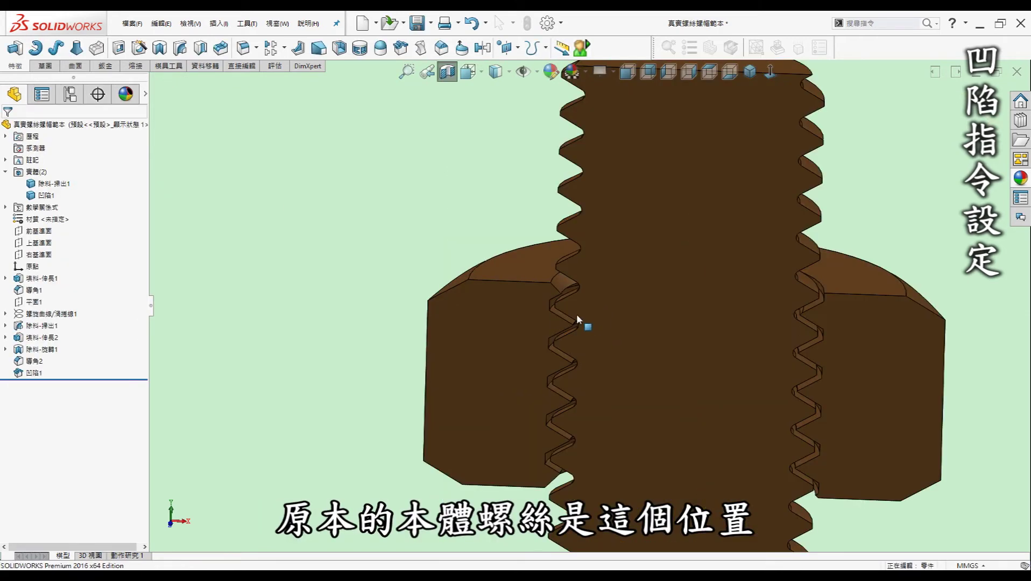
scroll(550, 302, "down", 3)
scroll(582, 310, "up", 3)
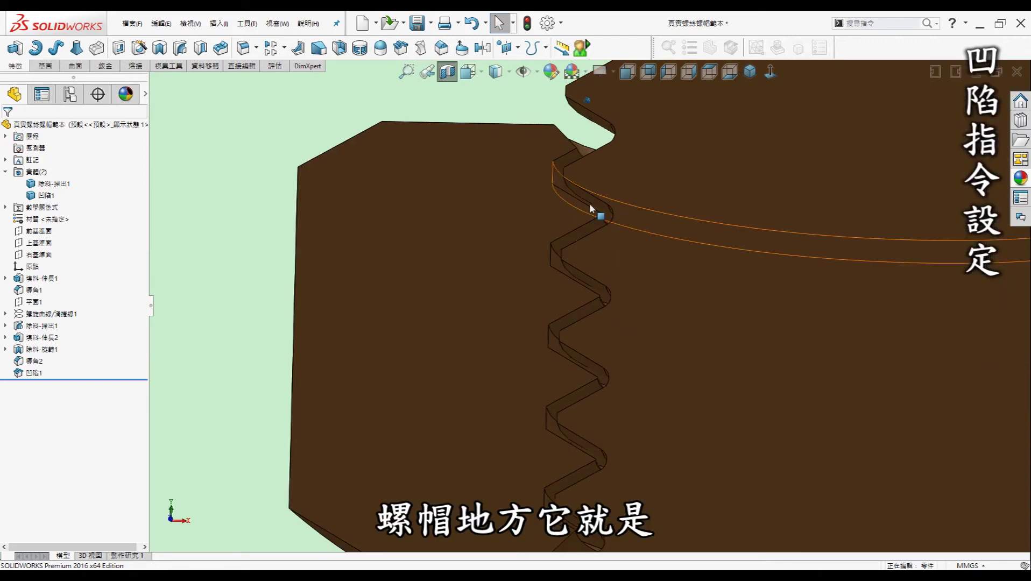
scroll(590, 204, "down", 4)
scroll(590, 203, "down", 2)
scroll(616, 224, "down", 1)
scroll(617, 223, "up", 2)
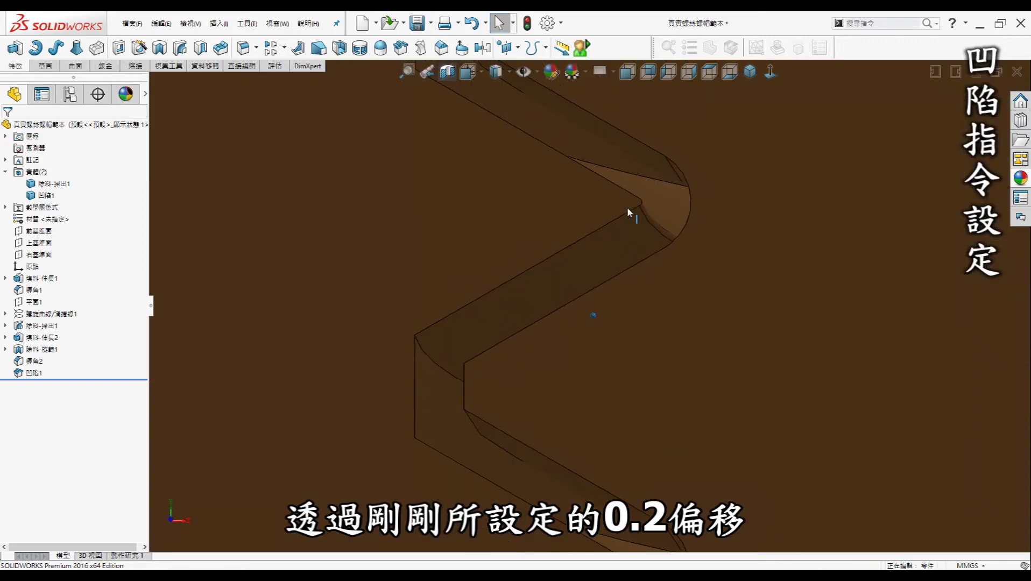
scroll(626, 210, "up", 1)
scroll(630, 213, "down", 2)
scroll(633, 221, "down", 2)
scroll(592, 247, "down", 3)
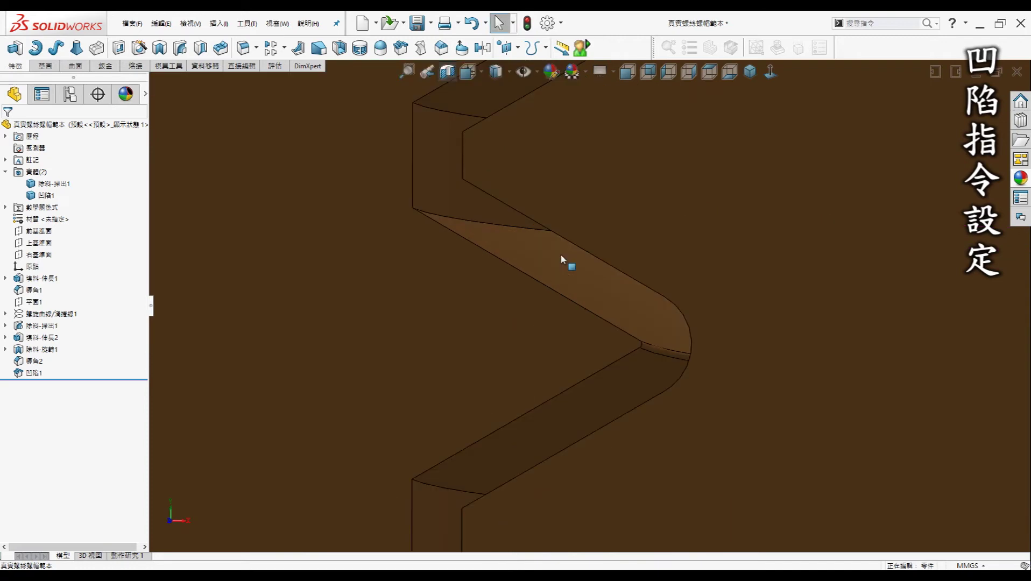
scroll(639, 244, "up", 2)
middle_click_drag(570, 236, 615, 235)
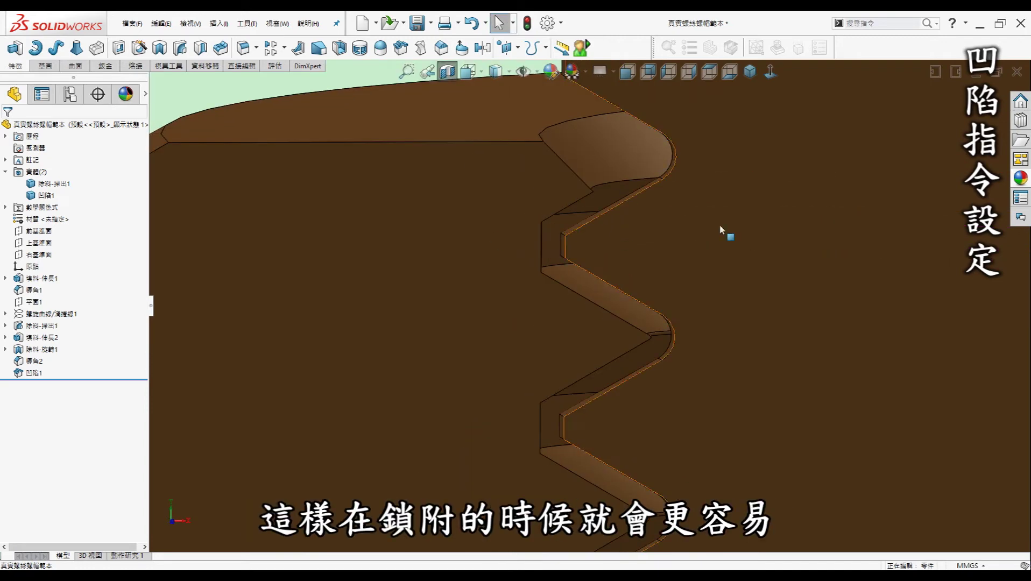
scroll(601, 264, "up", 5)
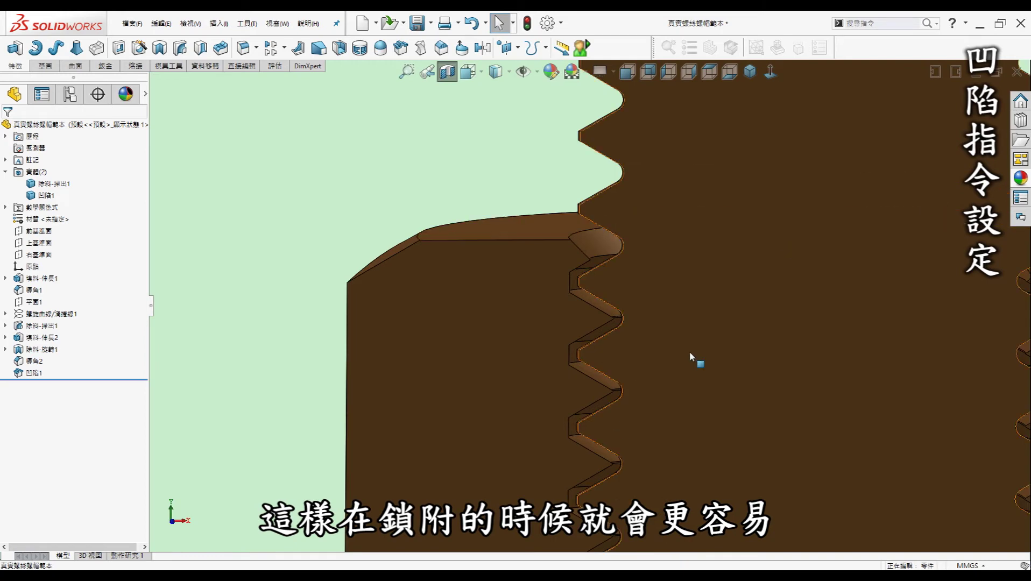
scroll(690, 355, "up", 3)
scroll(690, 355, "up", 2)
scroll(690, 353, "down", 2)
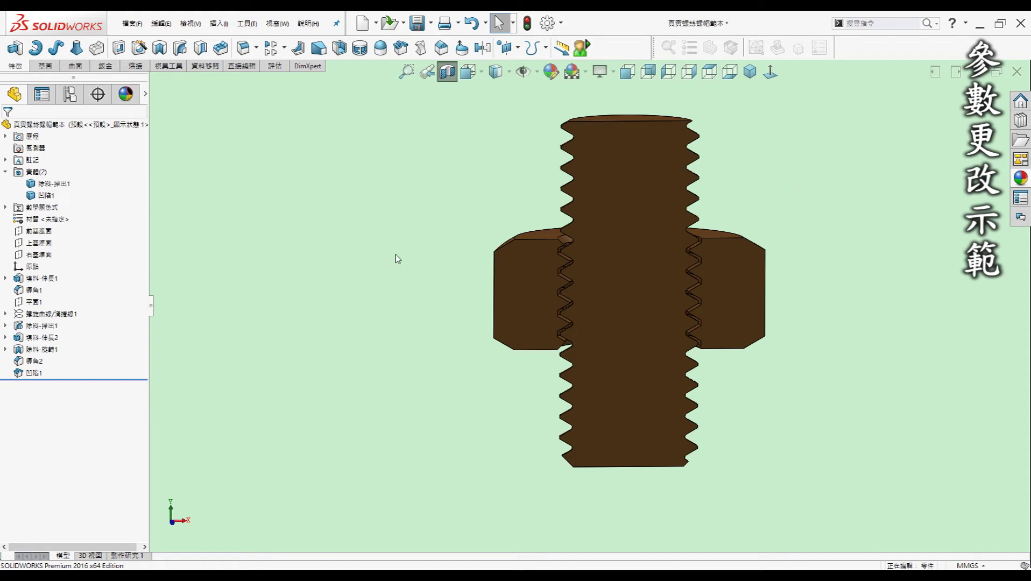
Orbit the sectioned model to a front view and bring up the Equations list.
key("Left")
key("Up")
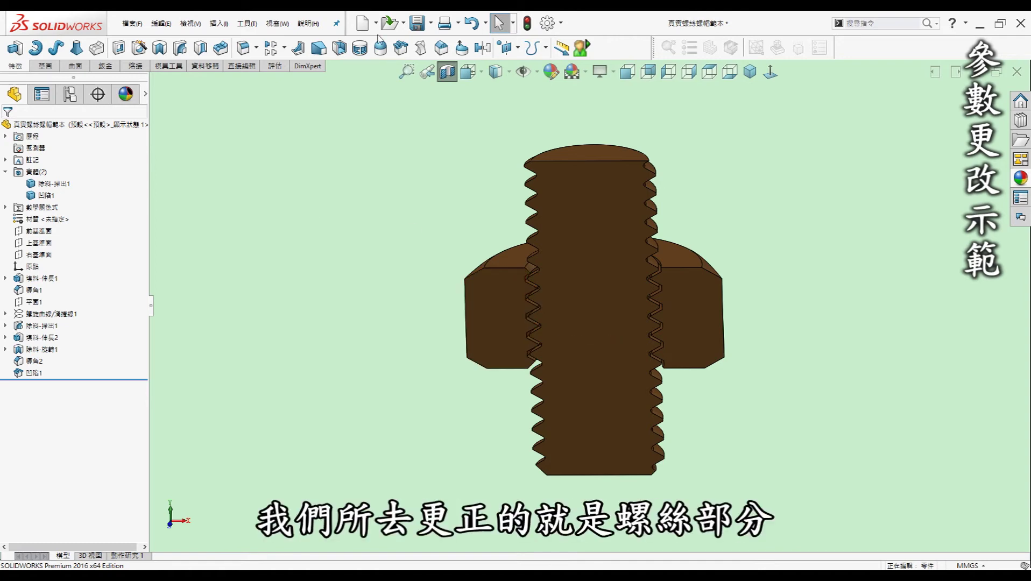
scroll(565, 260, "down", 3)
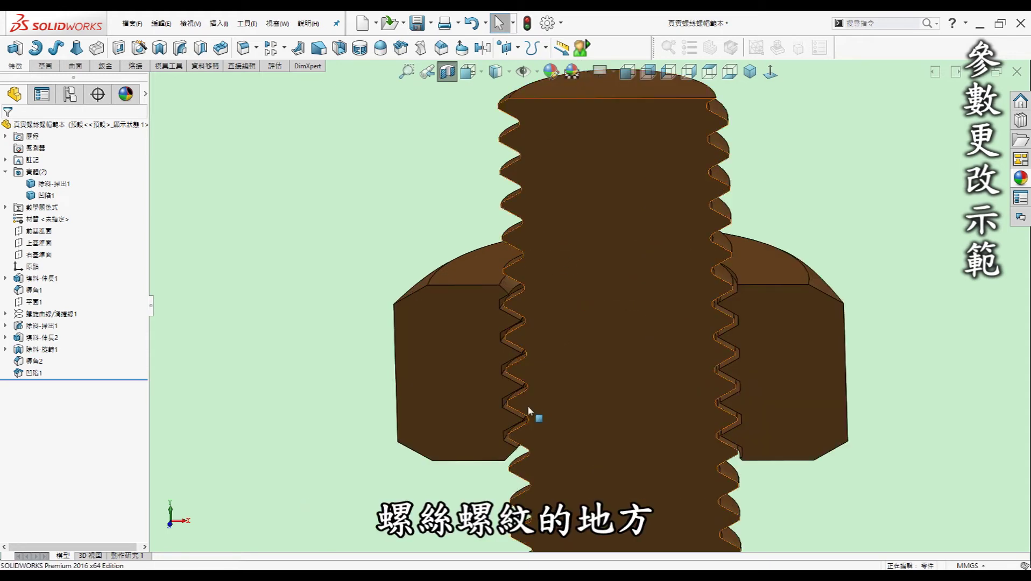
middle_click_drag(387, 238, 395, 258)
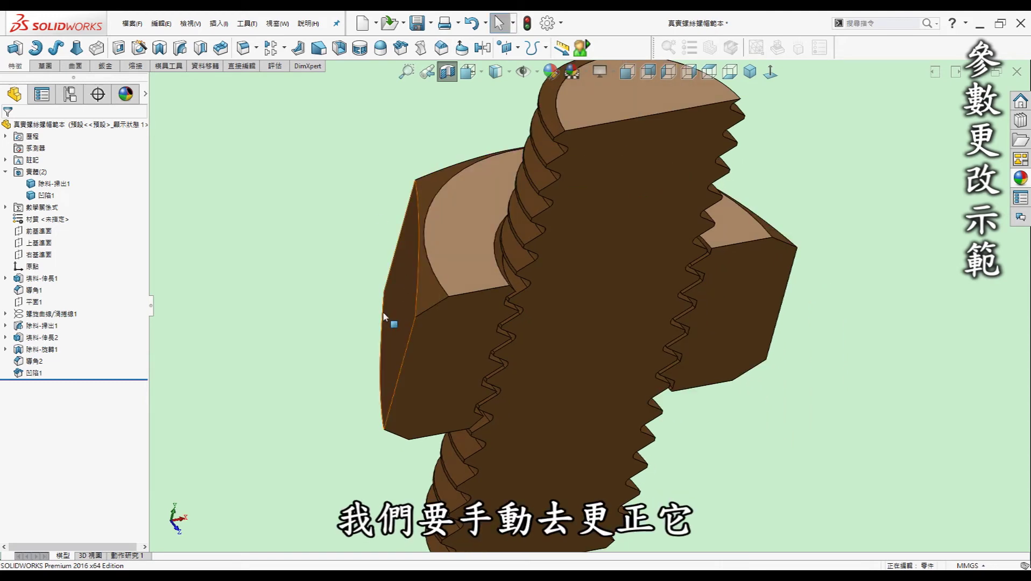
middle_click_drag(383, 311, 420, 263)
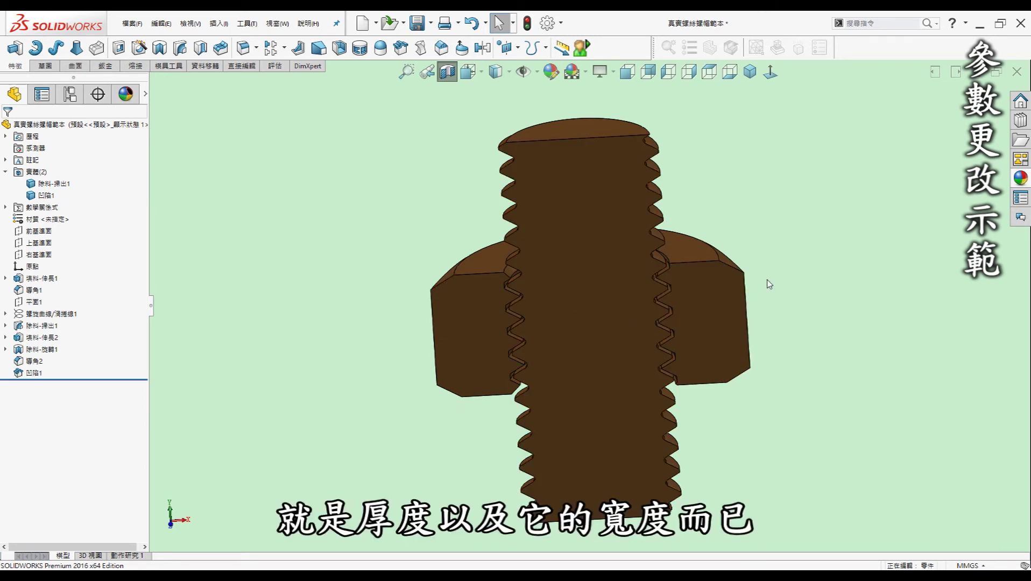
key("ctrl+1")
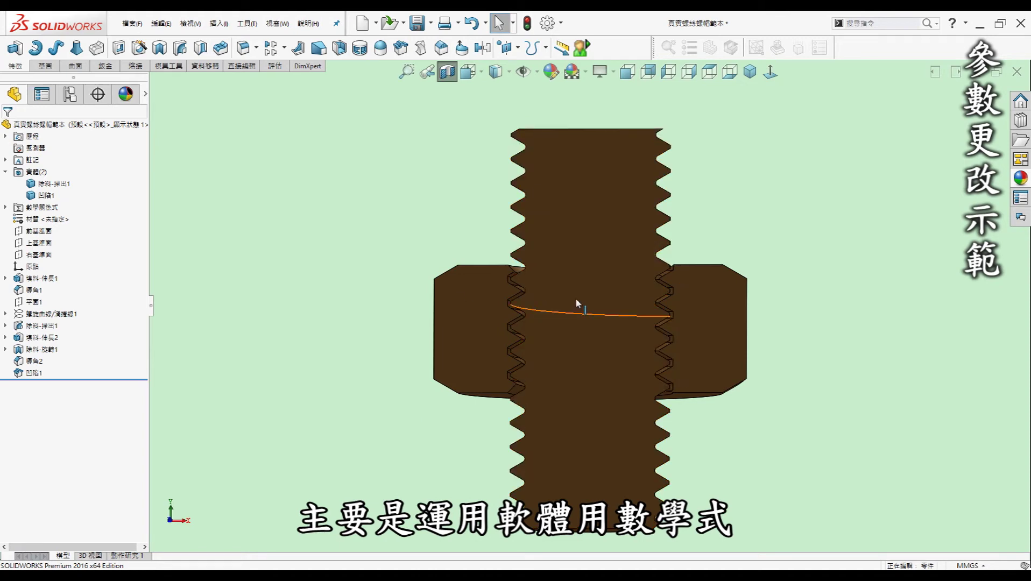
mouse_move(587, 296)
middle_mouse_down()
mouse_move(568, 315)
mouse_move(602, 345)
middle_mouse_up()
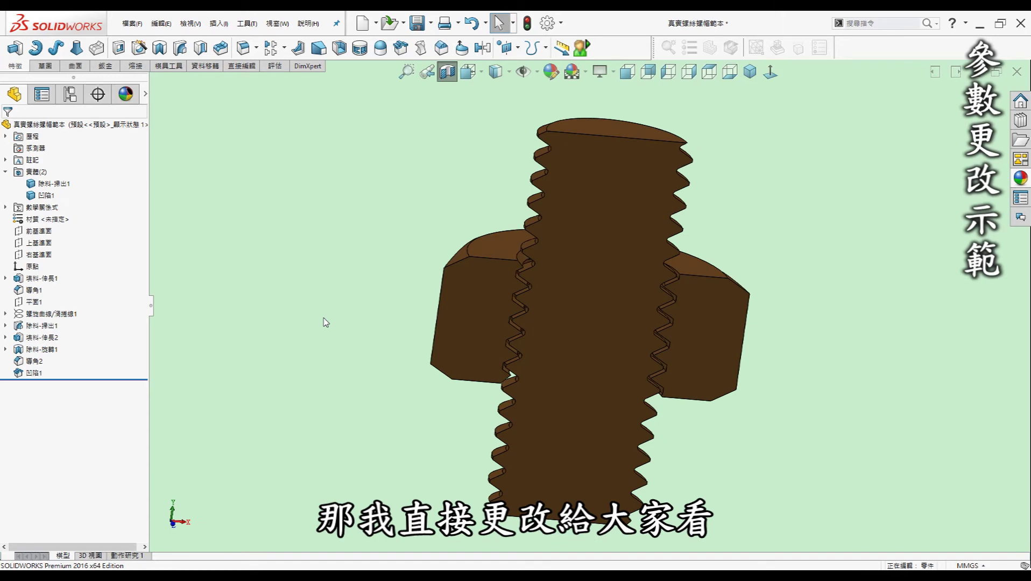
key("ctrl+e")
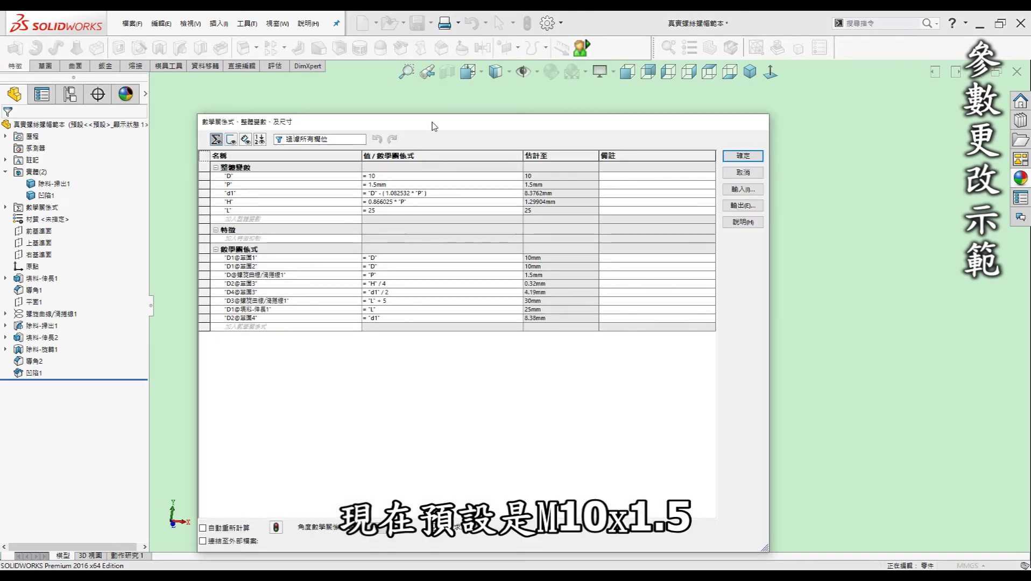
Change global variable D from 10 to 8 so the thread becomes M8x1.25.
left_click_drag(433, 126, 468, 129)
left_click(415, 178)
key("BackSpace")
key("BackSpace")
type("8")
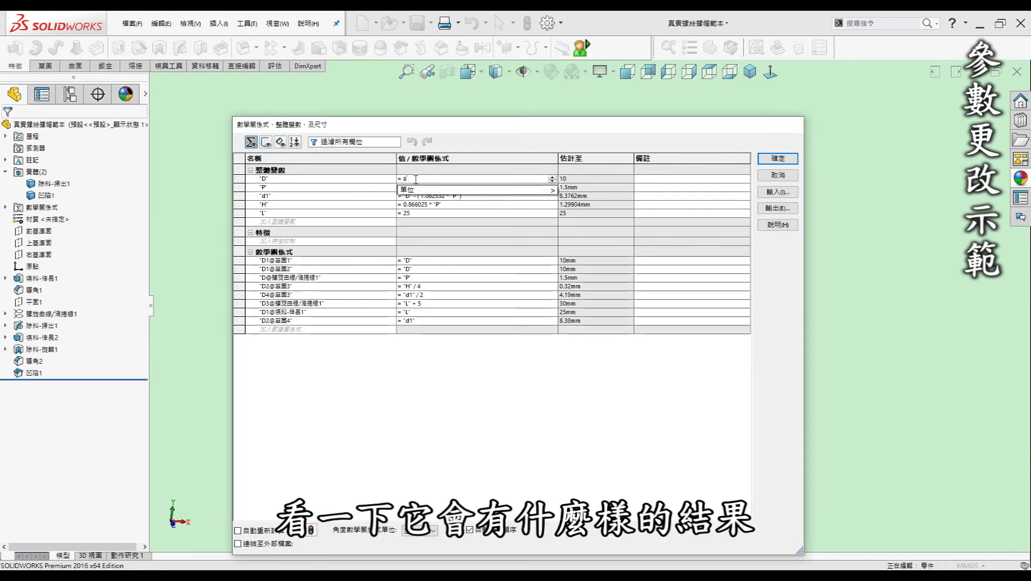
key("Return")
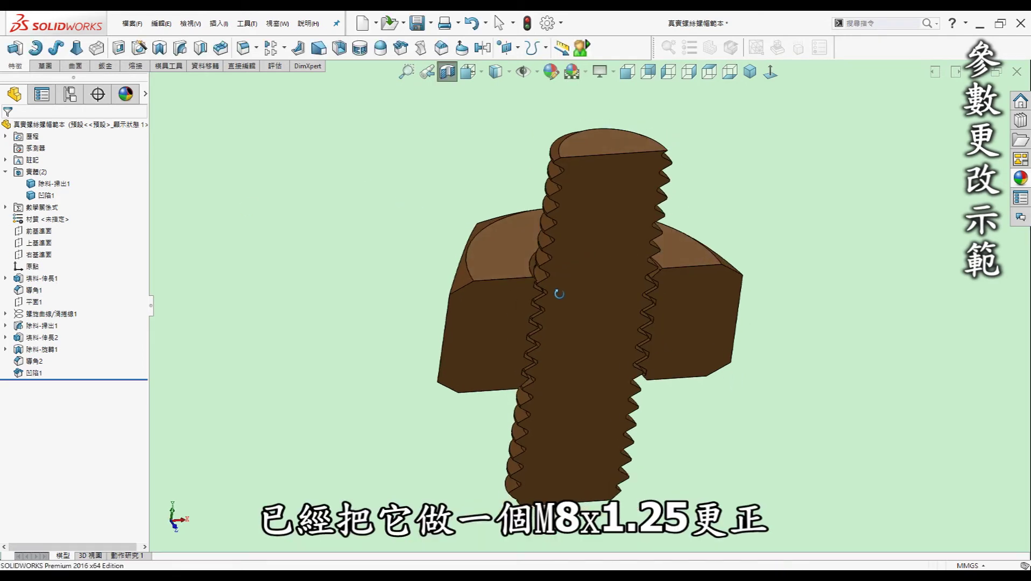
Orbit the resized M8 bolt and nut to inspect the threads.
scroll(559, 293, "down", 5)
middle_click_drag(608, 288, 545, 315)
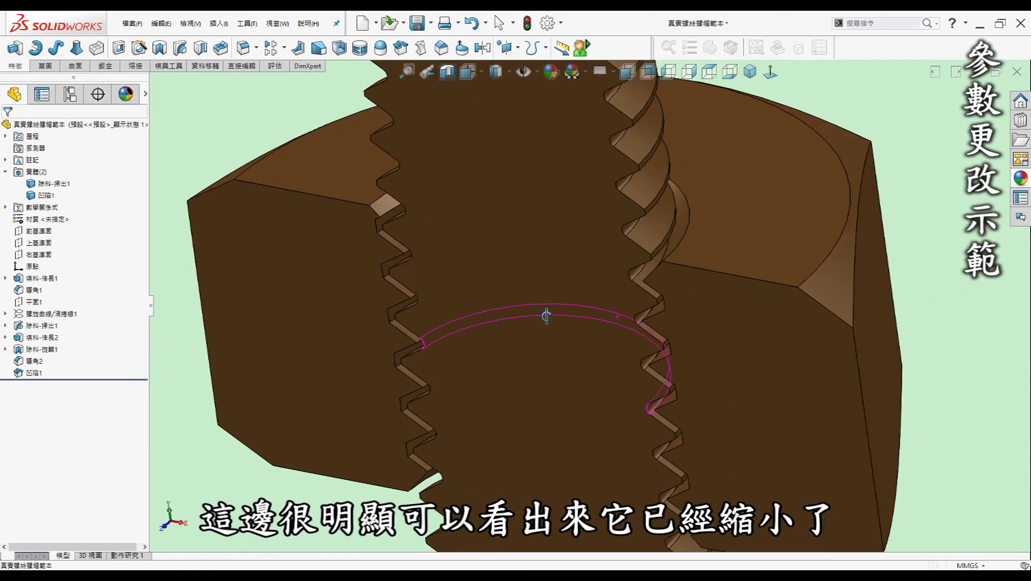
scroll(547, 320, "up", 3)
mouse_move(617, 281)
middle_mouse_down()
mouse_move(565, 353)
mouse_move(610, 361)
mouse_move(656, 278)
mouse_move(834, 362)
middle_mouse_up()
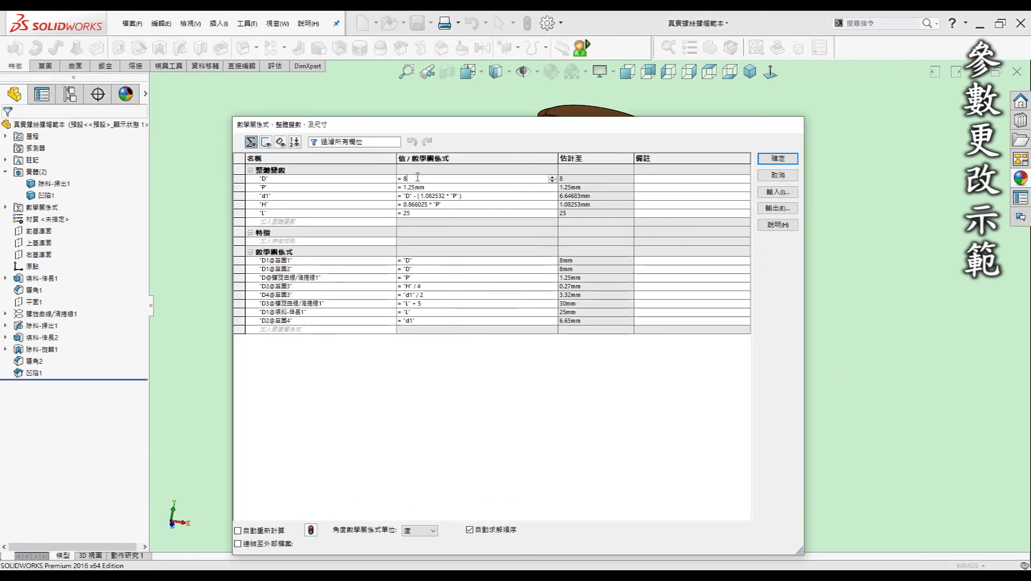
Set D to 5 and pitch P to 0.8mm in the equations and rebuild.
left_click(422, 179)
key("BackSpace")
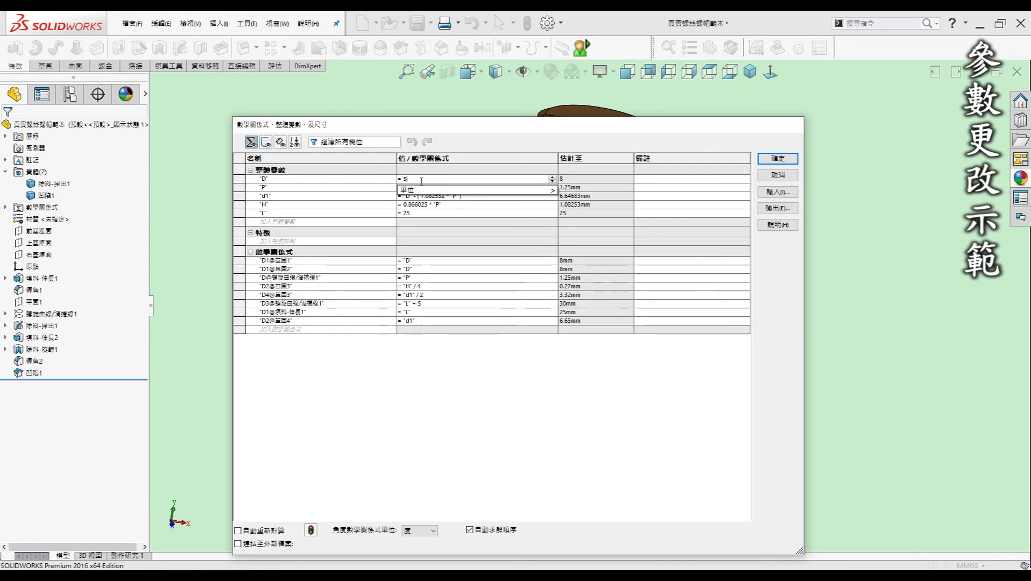
type("5")
key("Return")
left_click(416, 187)
key("BackSpace")
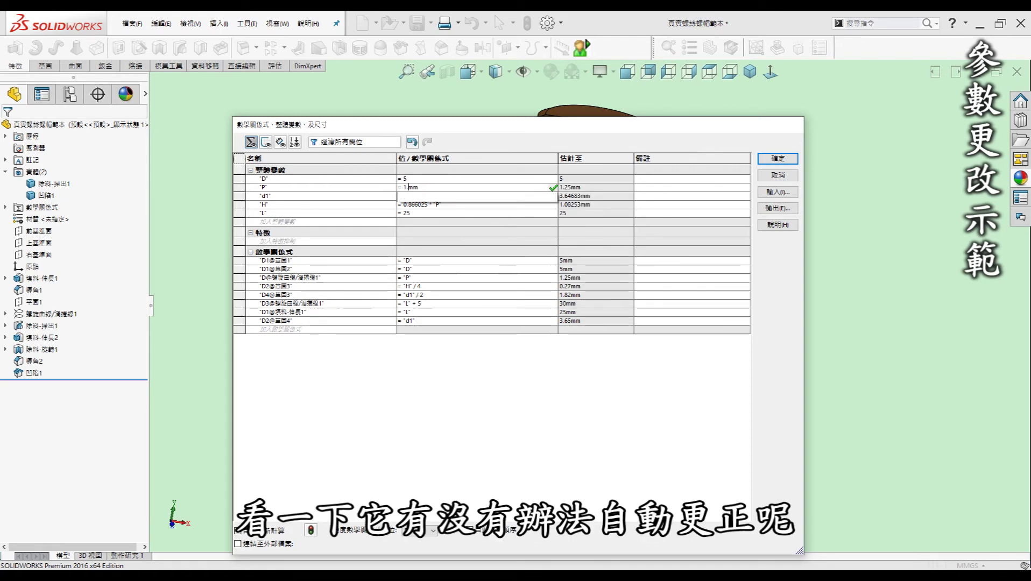
key("BackSpace")
key("BackSpace")
key("BackSpace")
type("0.8")
key("Tab")
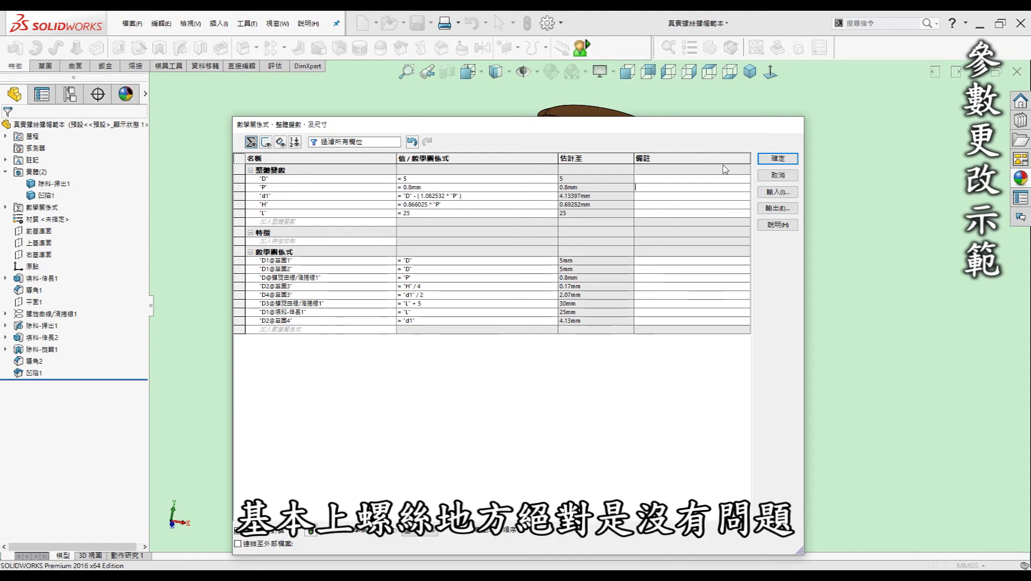
left_click(765, 159)
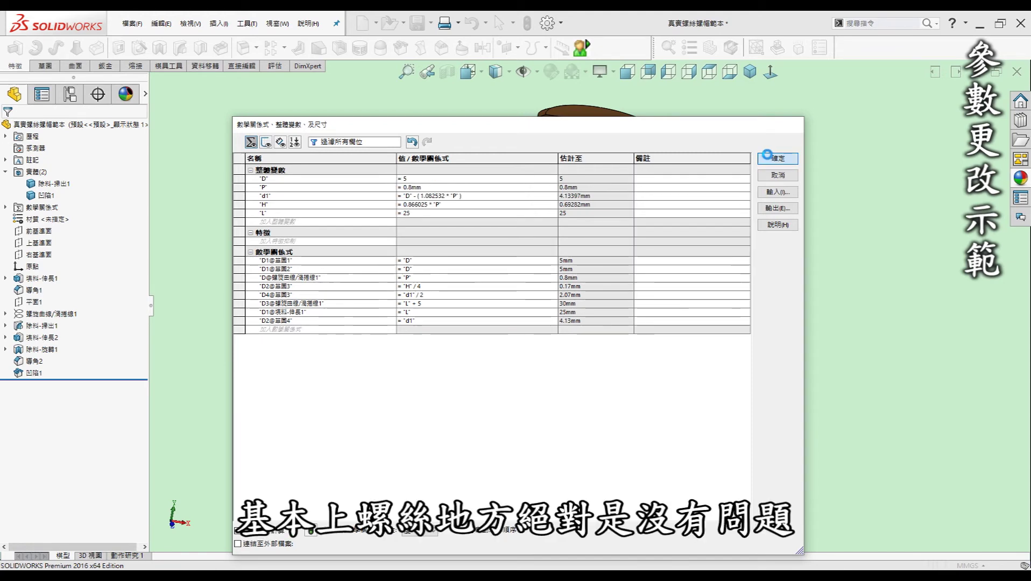
left_click(770, 159)
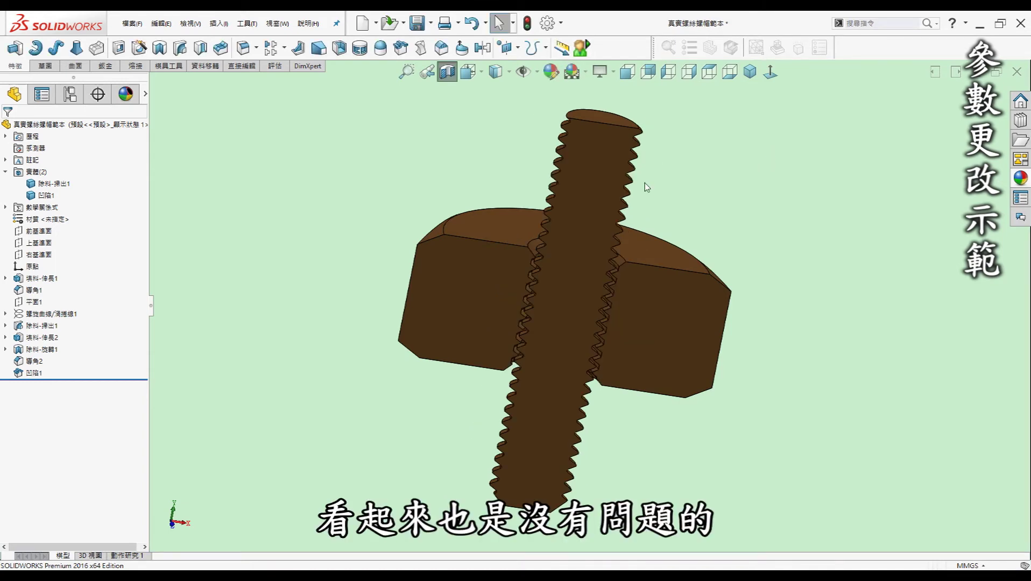
Zoom and orbit the rebuilt M5x0.8 bolt and nut to inspect its threads.
scroll(646, 194, "down", 5)
mouse_move(647, 215)
middle_mouse_down()
mouse_move(662, 228)
mouse_move(574, 352)
mouse_move(615, 282)
middle_mouse_up()
scroll(636, 264, "up", 10)
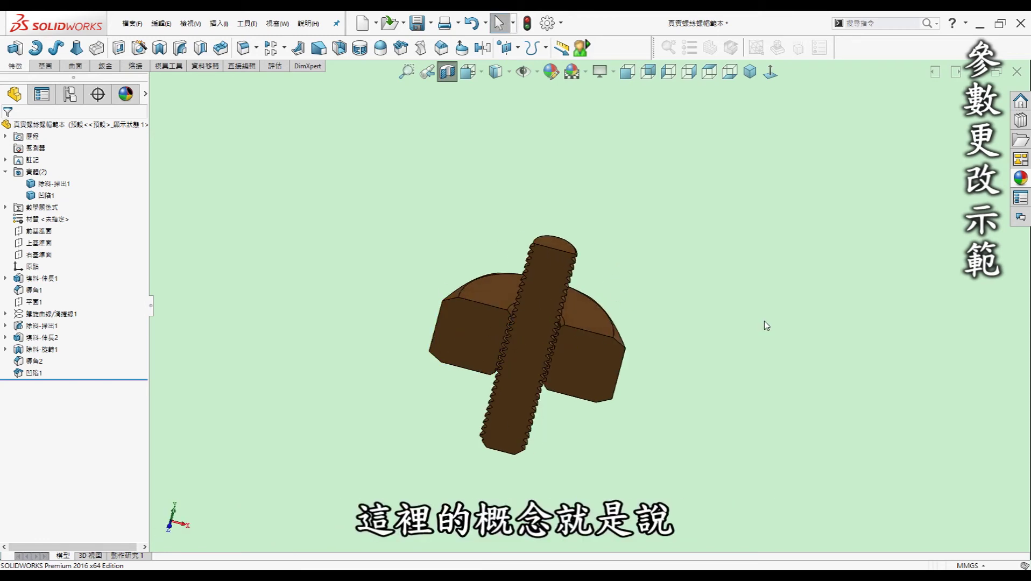
scroll(484, 322, "down", 3)
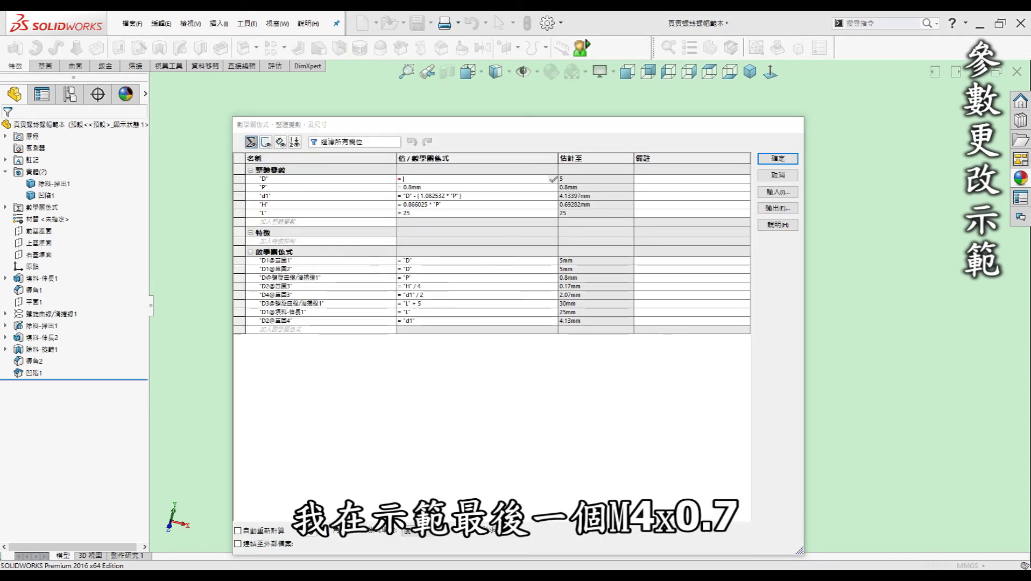
Set D to 4 and pitch P to 0.7mm for an M4x0.7 thread and rebuild.
type("4")
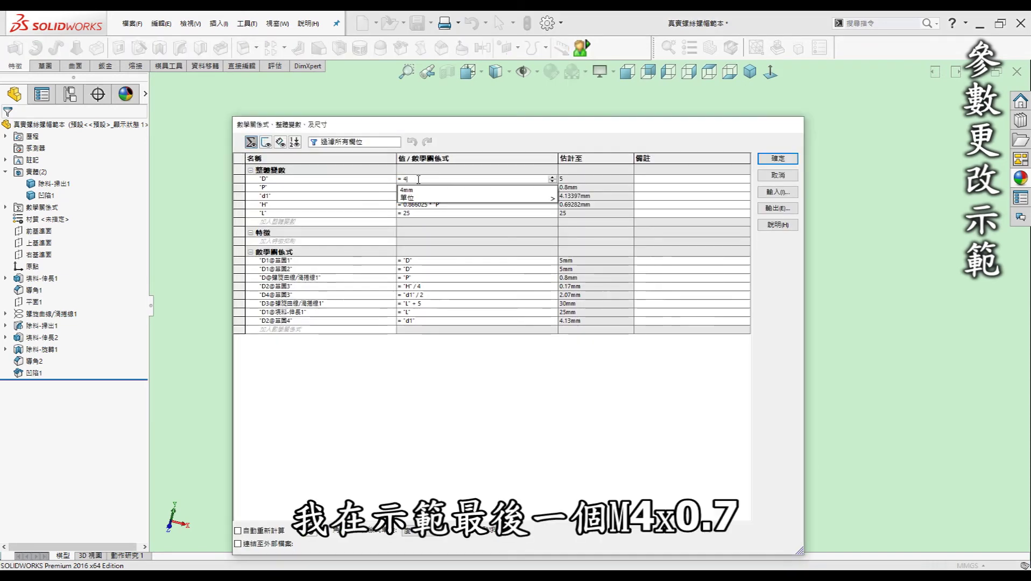
left_click(409, 187)
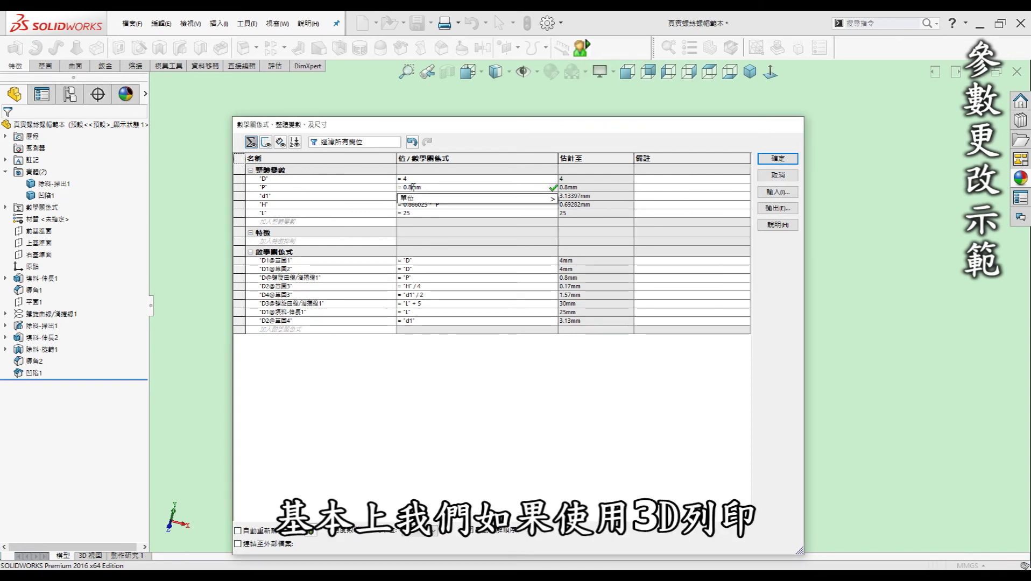
key("BackSpace")
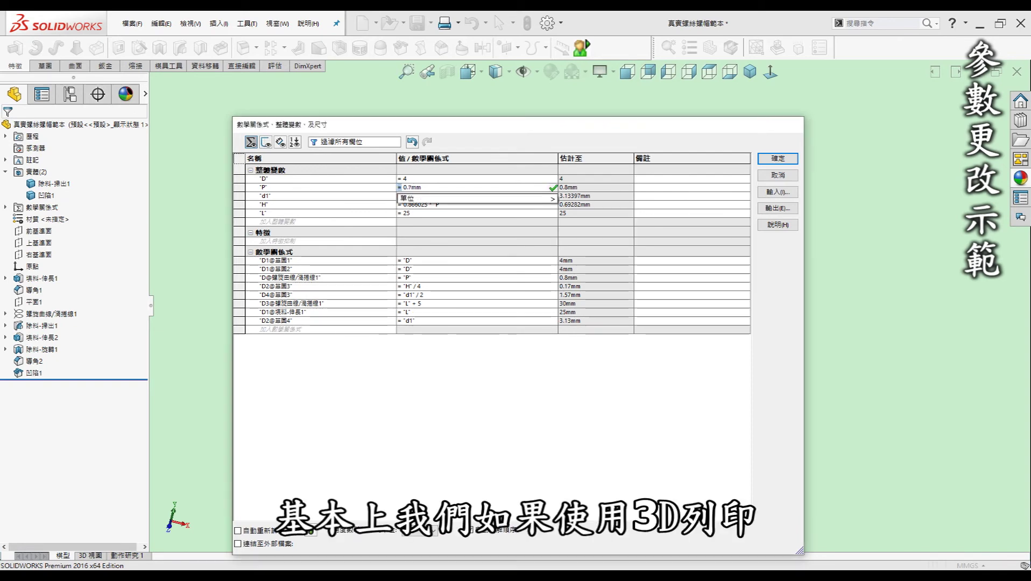
type("7")
key("Escape")
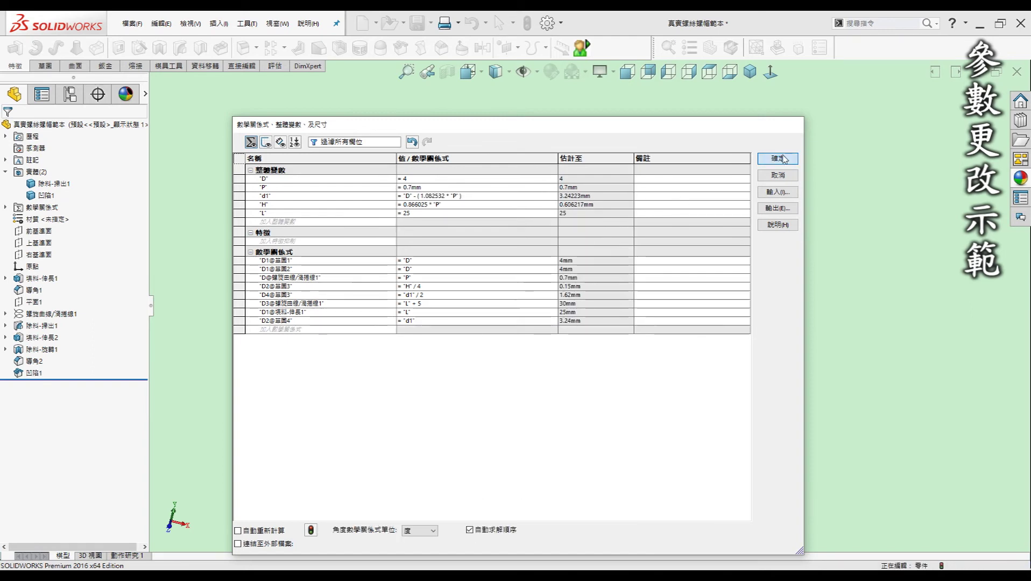
left_click(782, 158)
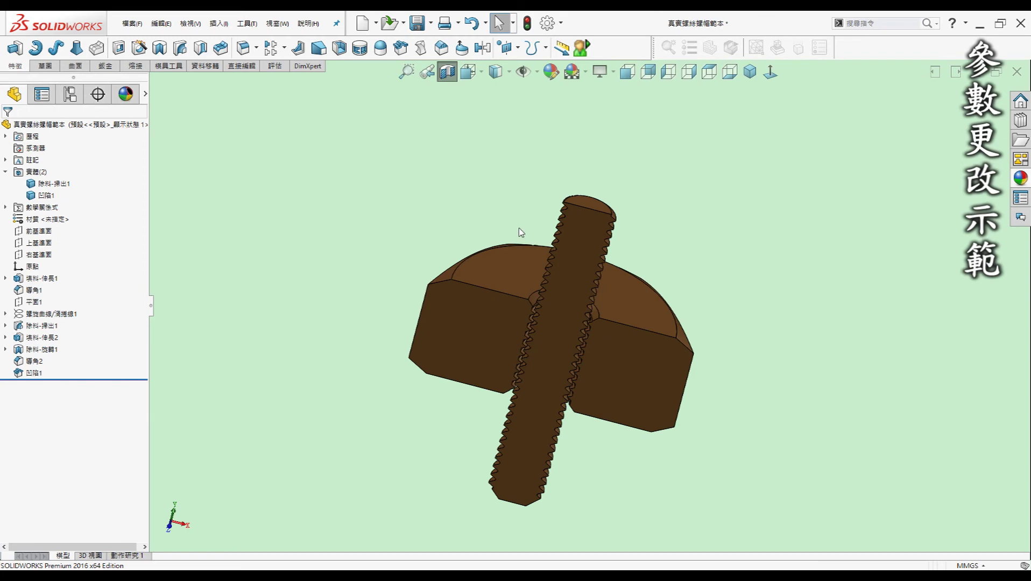
Zoom and orbit down onto the nut, selecting its 填料-伸長2 feature to show the sketch.
scroll(601, 344, "down", 5)
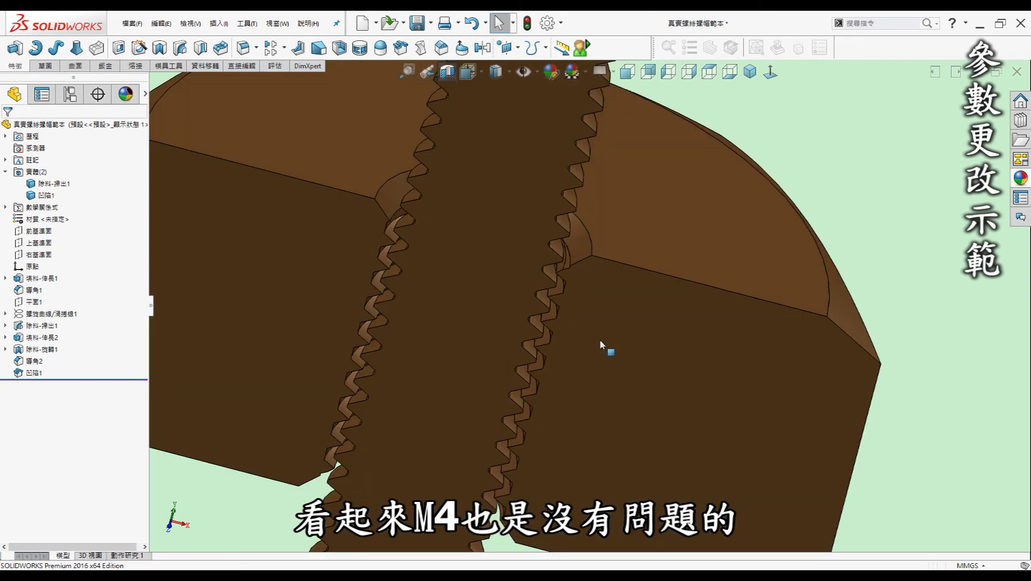
scroll(599, 340, "up", 2)
scroll(564, 287, "up", 1)
scroll(562, 285, "up", 1)
scroll(559, 193, "up", 1)
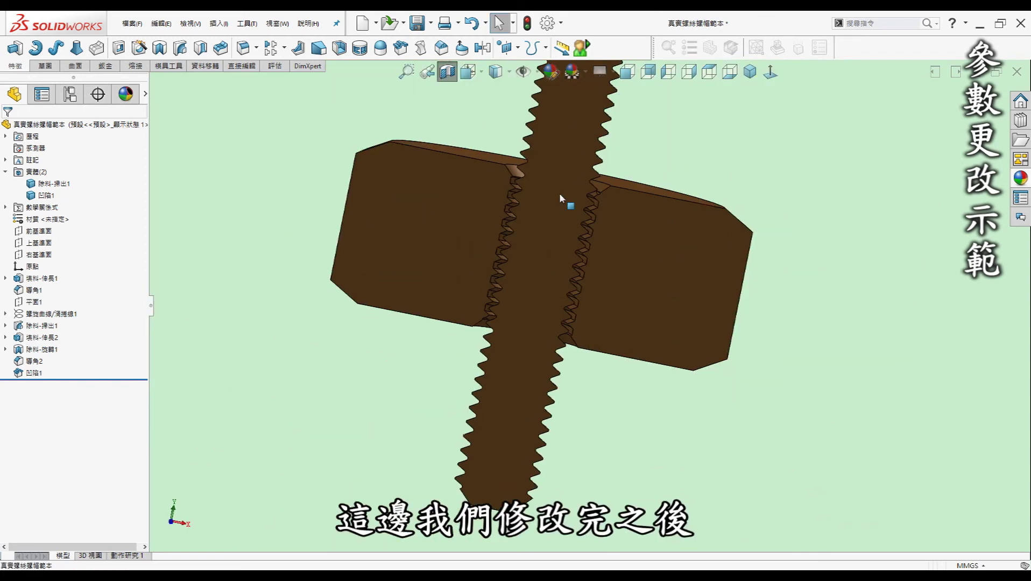
scroll(559, 193, "down", 5)
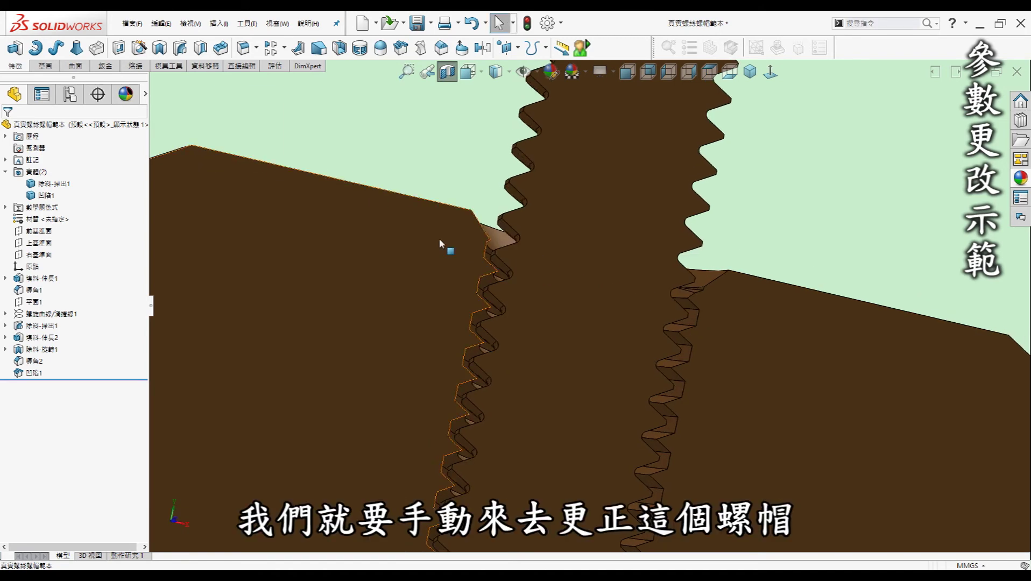
scroll(439, 242, "up", 4)
middle_click_drag(473, 224, 463, 279)
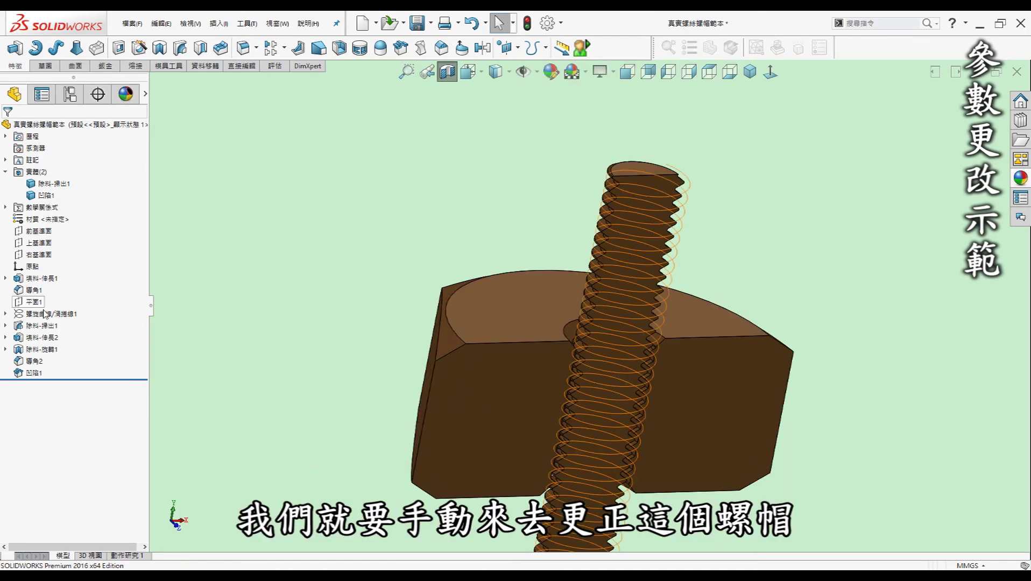
left_click(46, 338)
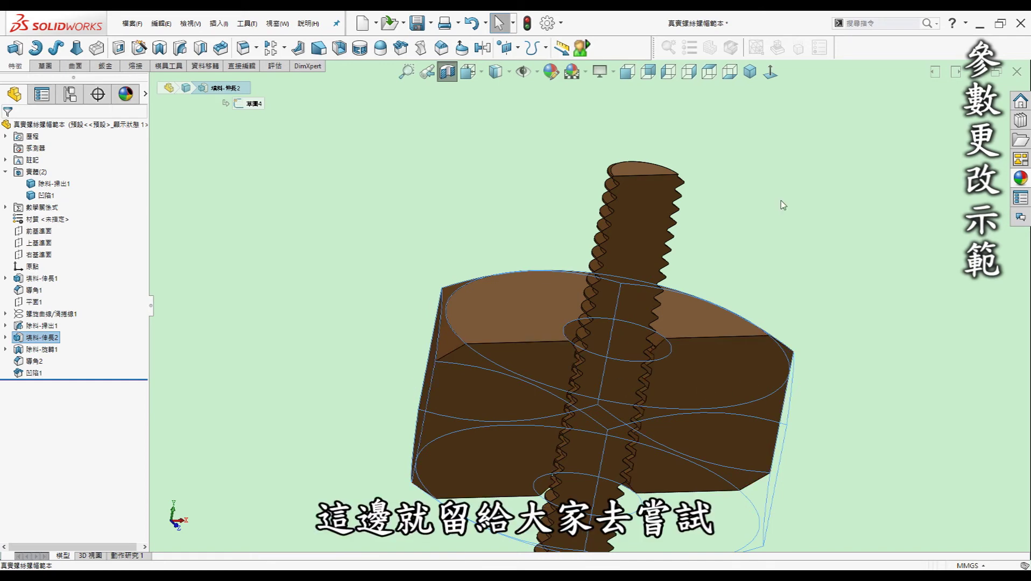
Orbit to a front view and tilt the model to inspect the M4 threads.
scroll(676, 368, "up", 2)
scroll(670, 346, "up", 3)
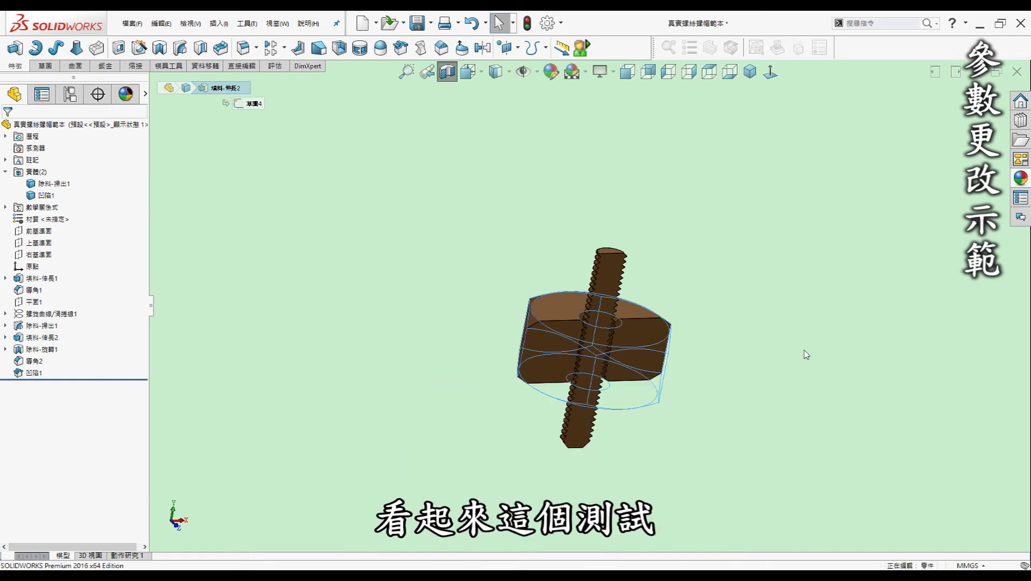
middle_click_drag(783, 356, 723, 299)
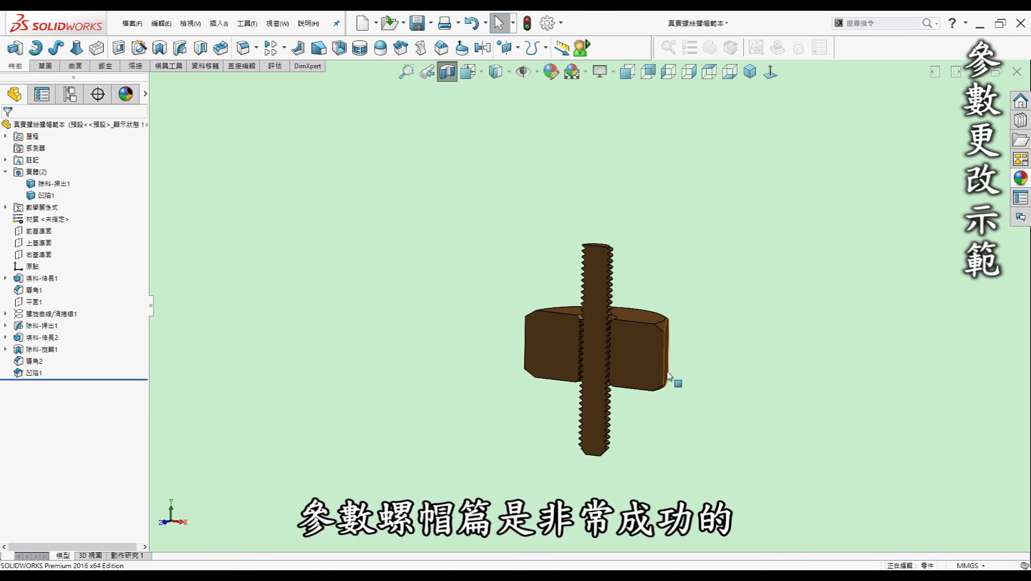
scroll(651, 366, "down", 2)
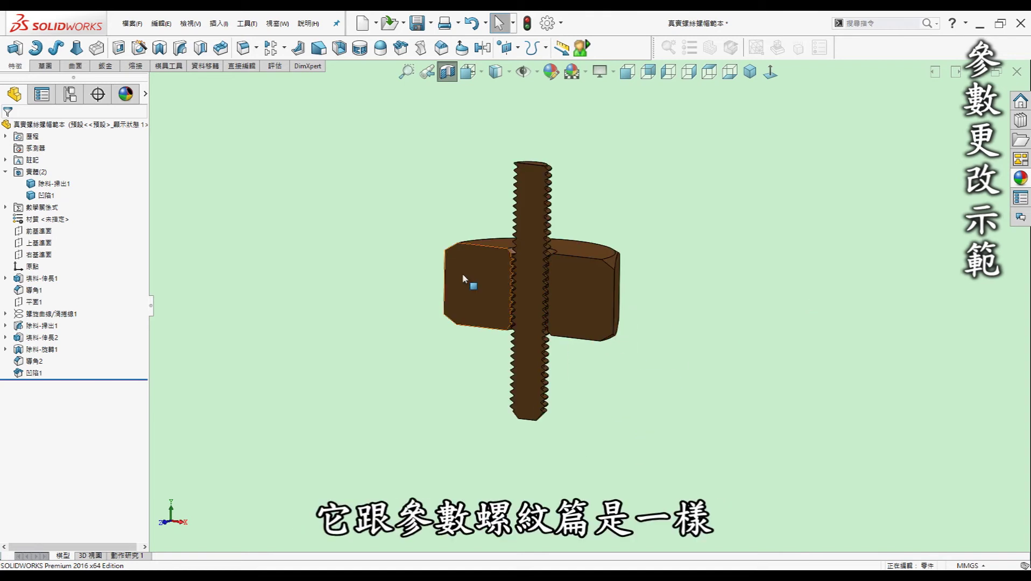
mouse_move(667, 231)
middle_mouse_down()
mouse_move(706, 242)
mouse_move(727, 290)
middle_mouse_up()
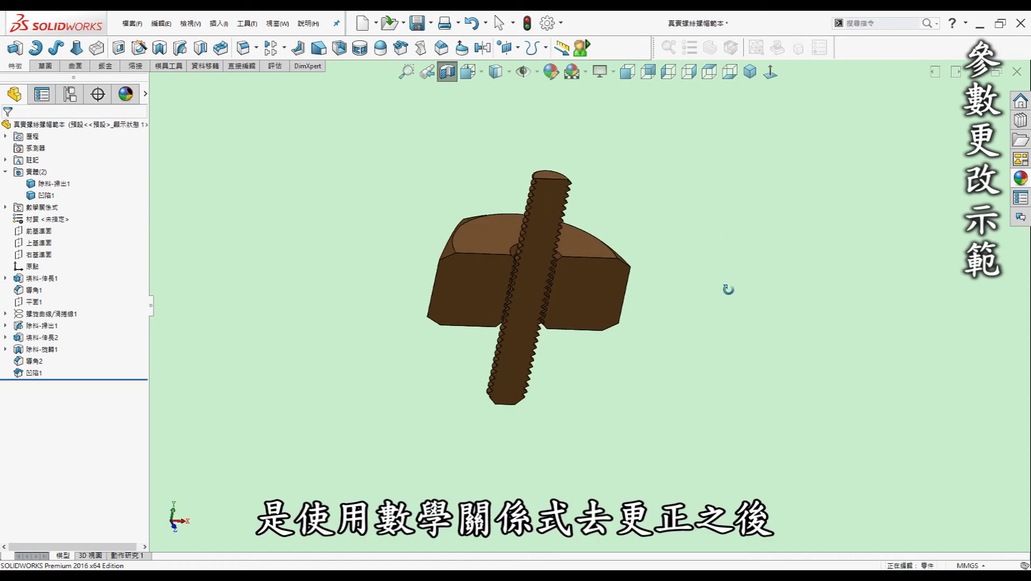
scroll(500, 225, "down", 3)
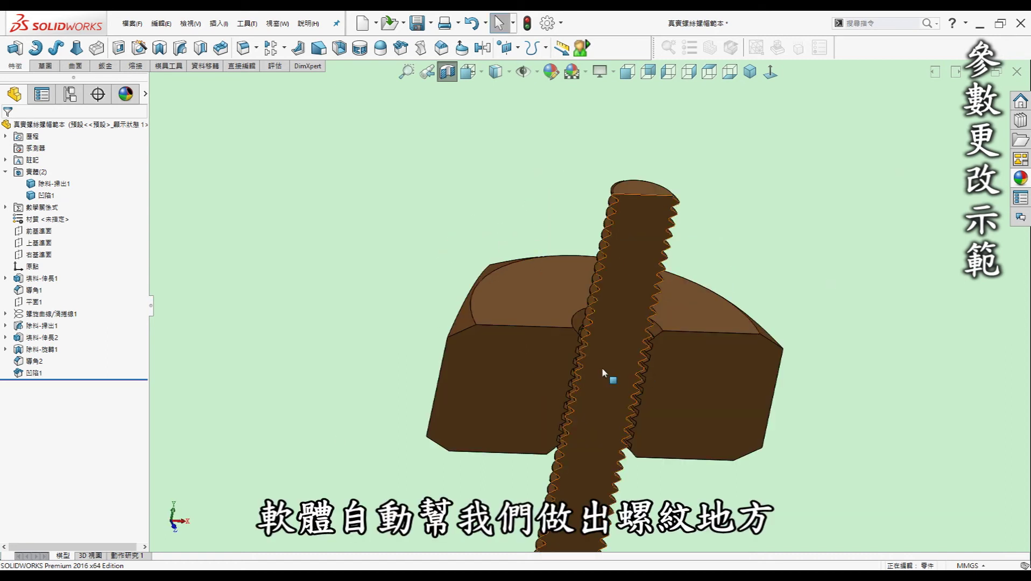
scroll(624, 344, "up", 2)
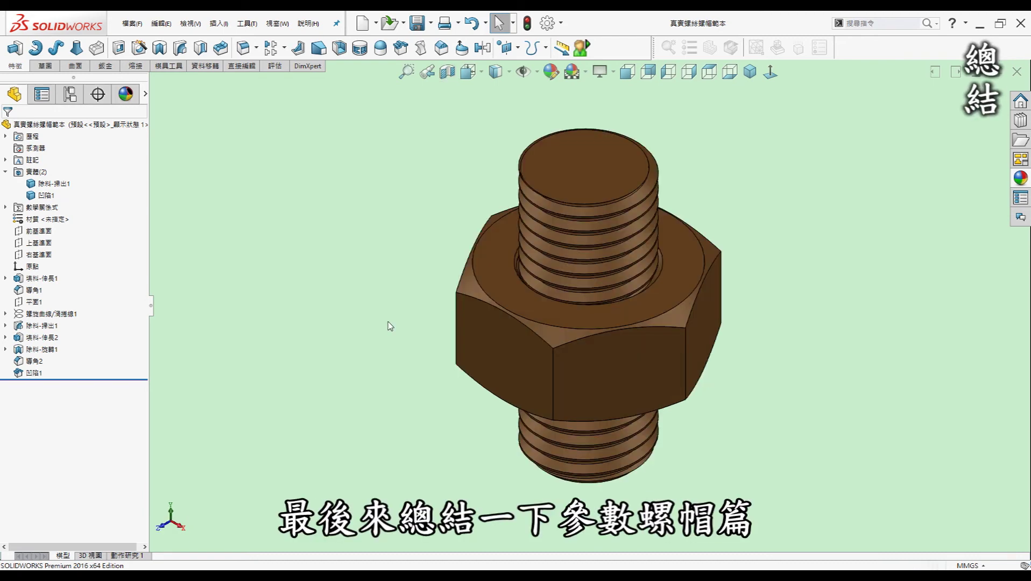
key("ctrl+1")
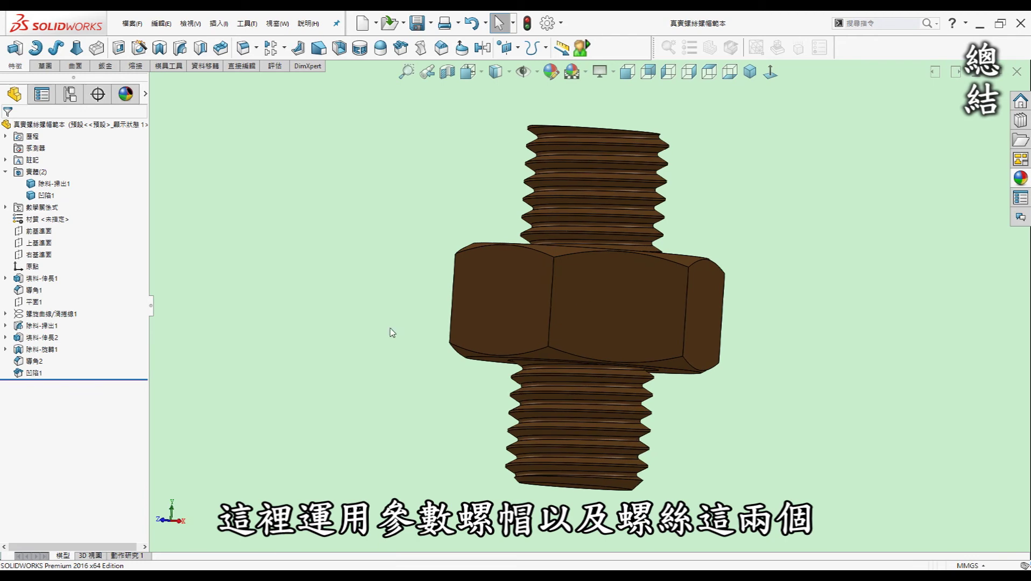
middle_click_drag(392, 327, 398, 334)
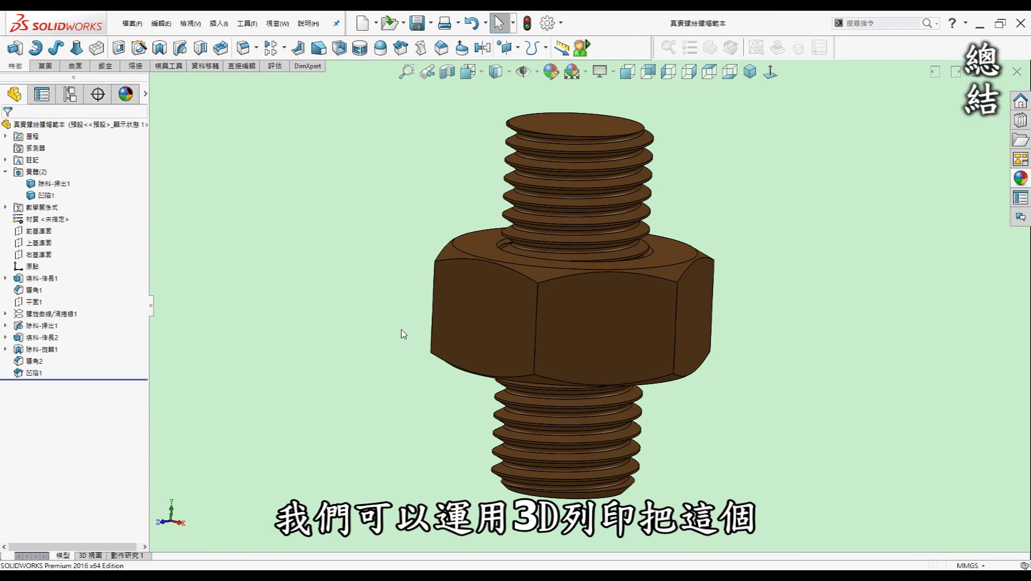
mouse_move(391, 327)
middle_mouse_down()
mouse_move(398, 342)
mouse_move(401, 323)
middle_mouse_up()
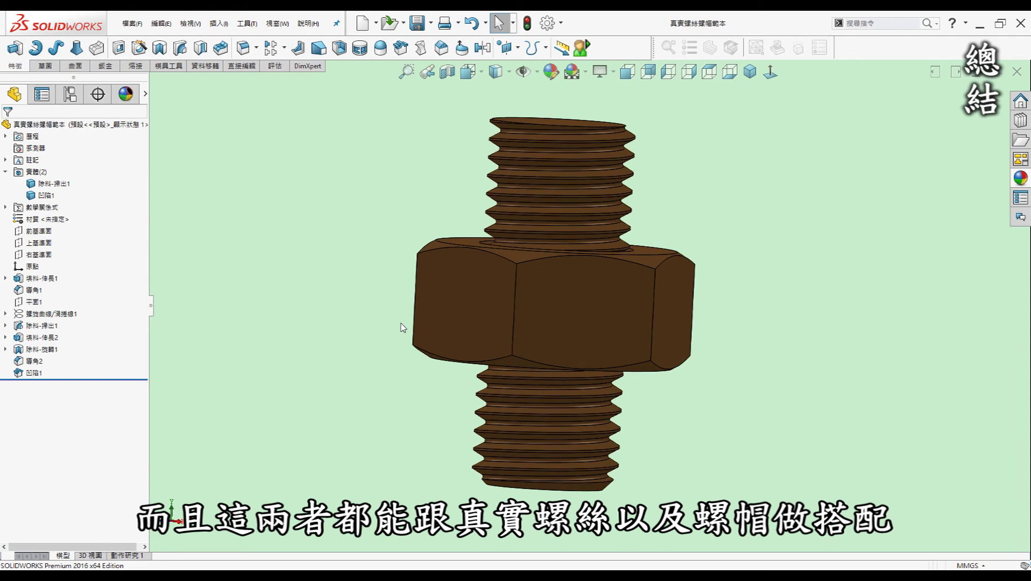
mouse_move(400, 328)
middle_mouse_down()
mouse_move(370, 350)
mouse_move(379, 360)
mouse_move(363, 364)
middle_mouse_up()
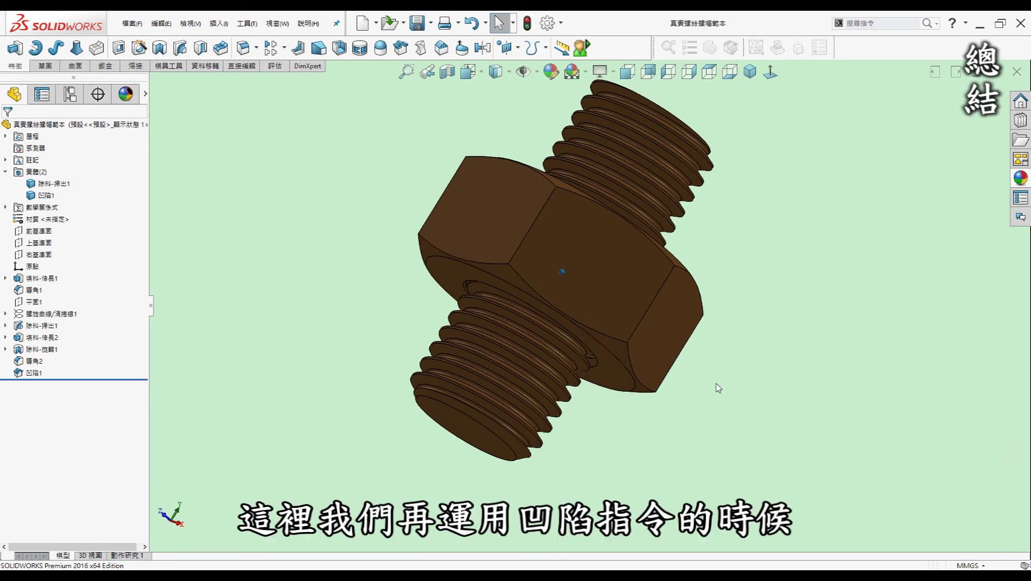
middle_click_drag(715, 387, 719, 388)
key("ctrl+7")
mouse_move(593, 333)
middle_mouse_down()
mouse_move(576, 361)
mouse_move(615, 288)
middle_mouse_up()
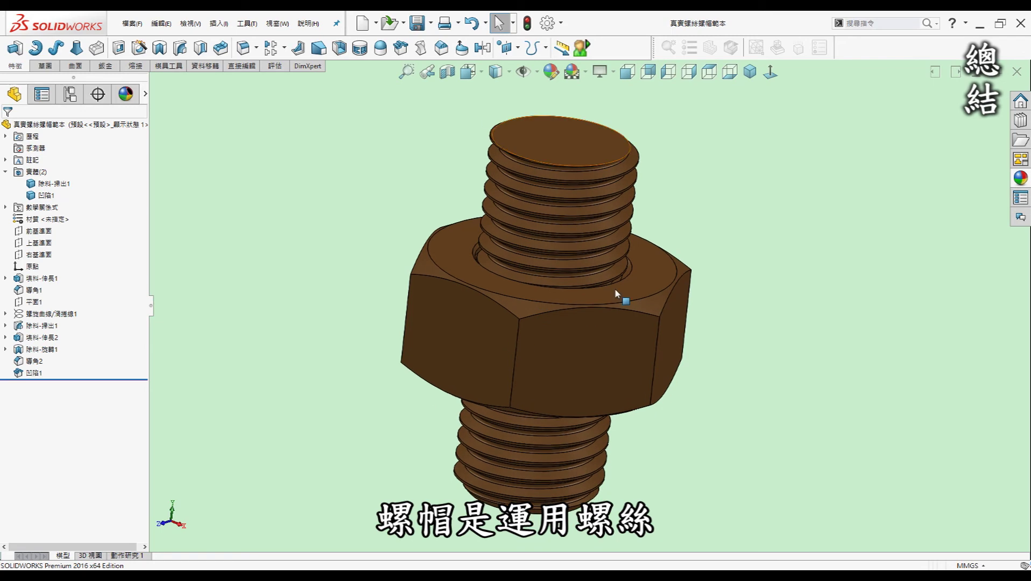
mouse_move(524, 375)
middle_mouse_down()
mouse_move(497, 363)
mouse_move(458, 297)
middle_mouse_up()
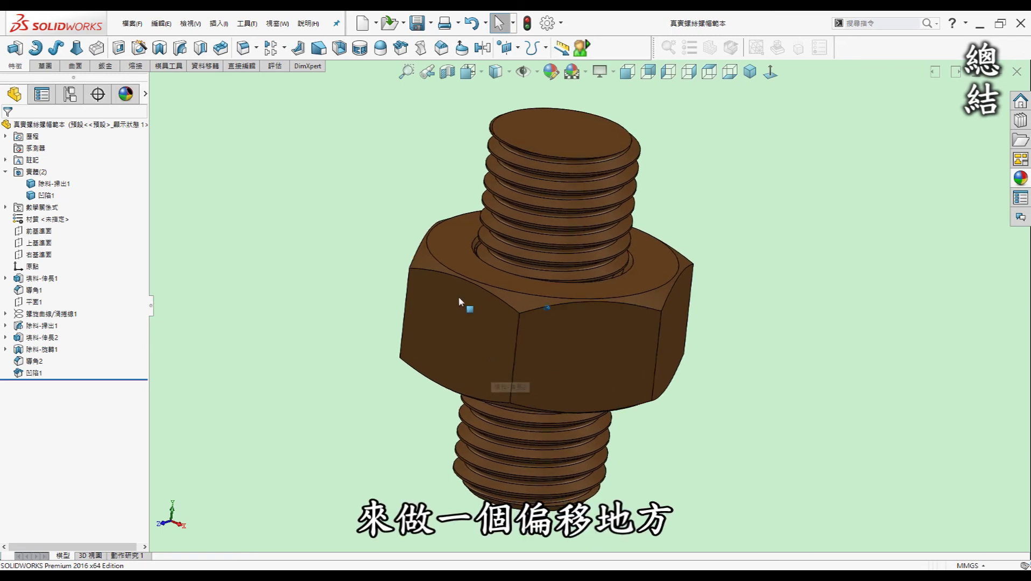
scroll(458, 296, "down", 2)
scroll(444, 258, "down", 1)
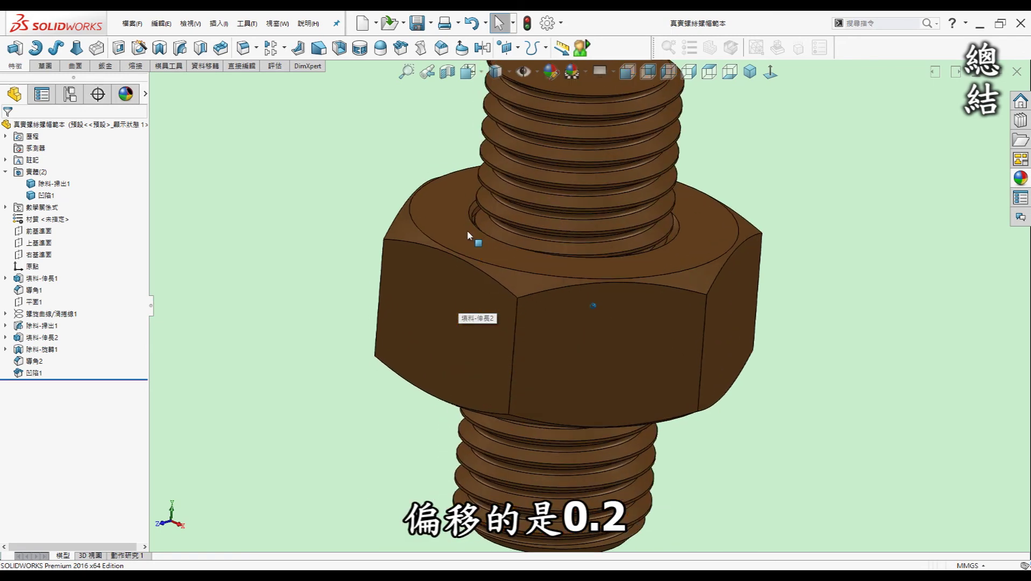
scroll(466, 239, "up", 1)
scroll(570, 337, "up", 2)
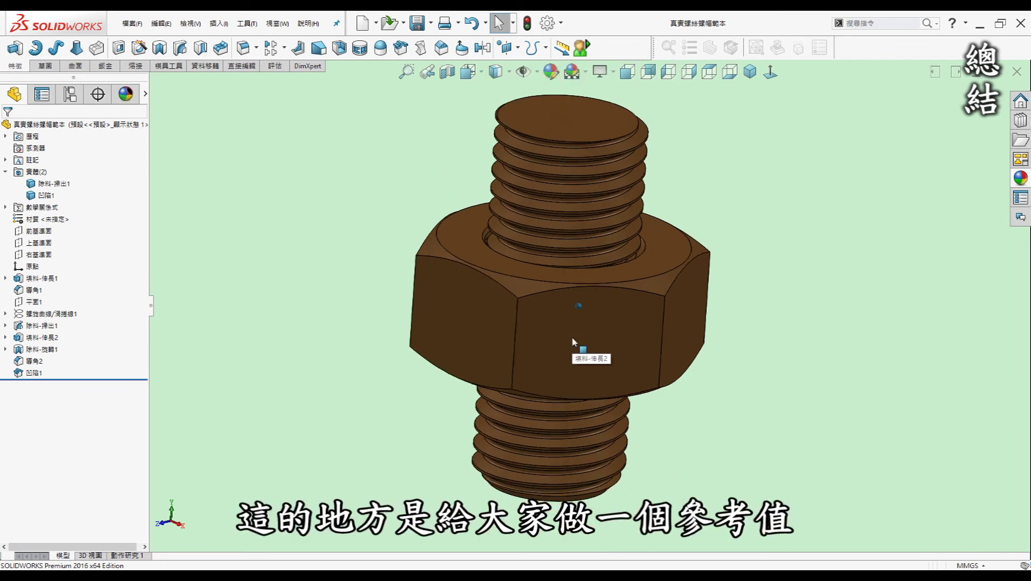
key("f")
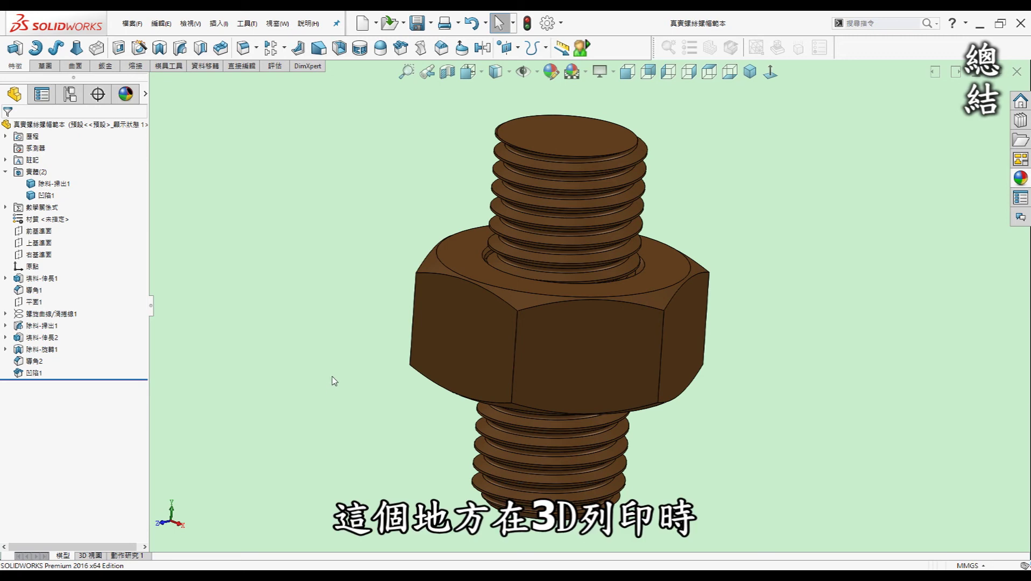
middle_click_drag(556, 315, 555, 334)
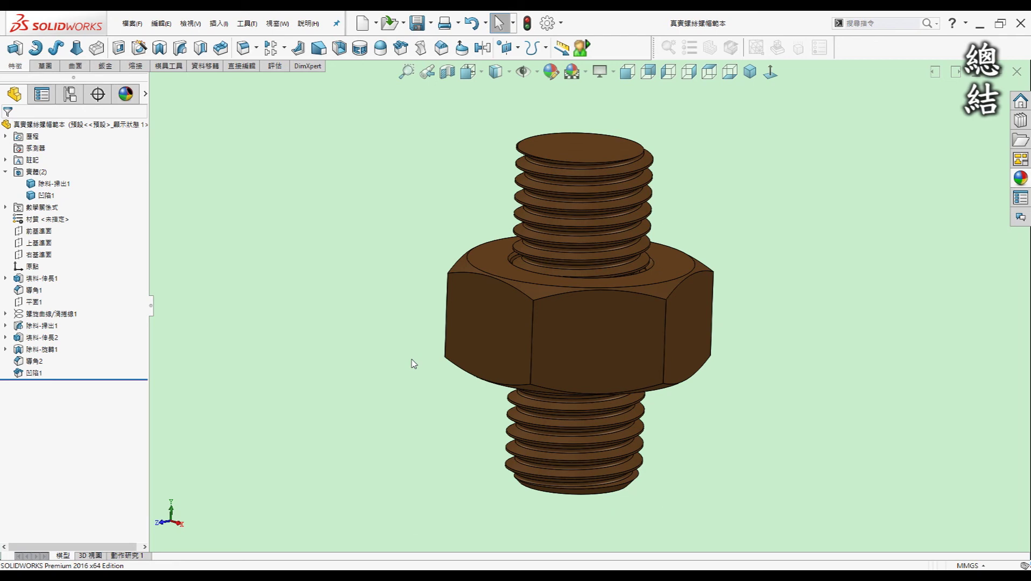
middle_click_drag(628, 398, 499, 309)
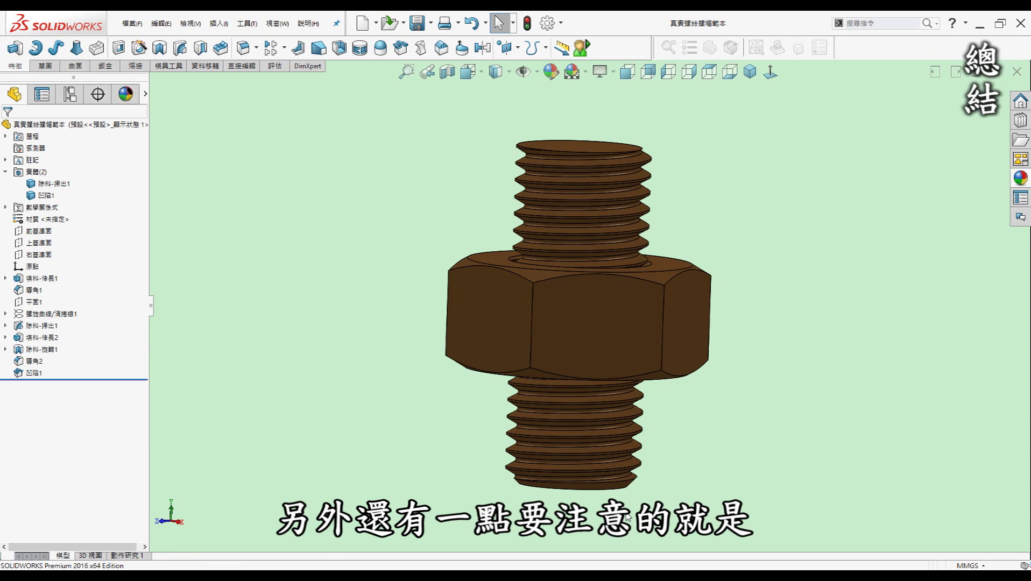
middle_click_drag(627, 517, 624, 514)
key("Down")
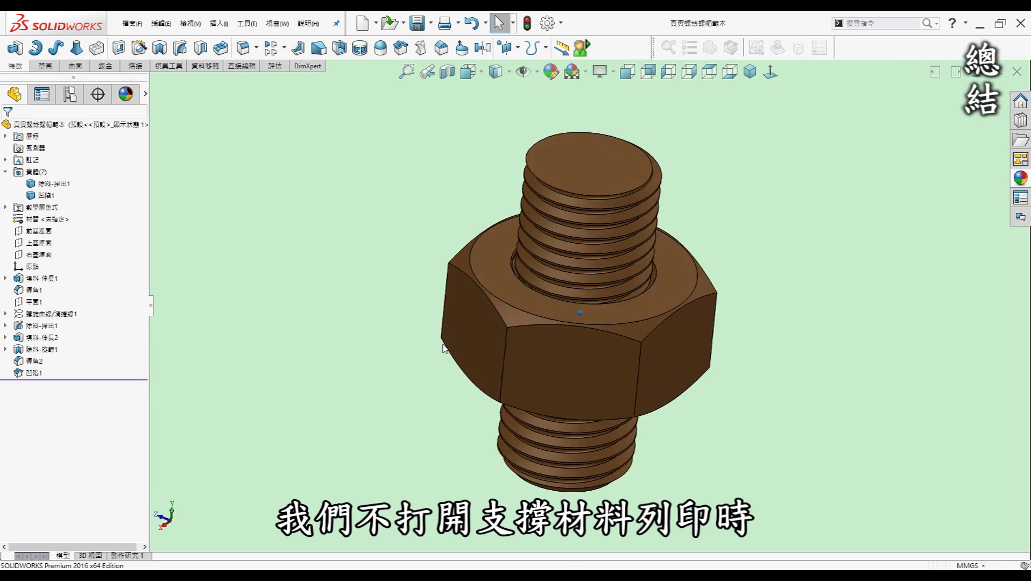
key("Down")
key("Down")
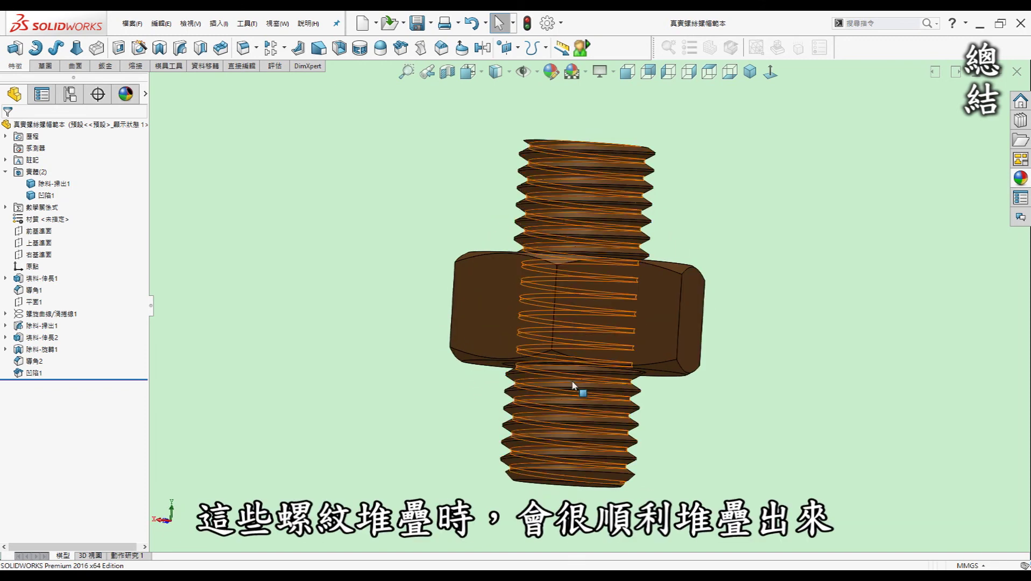